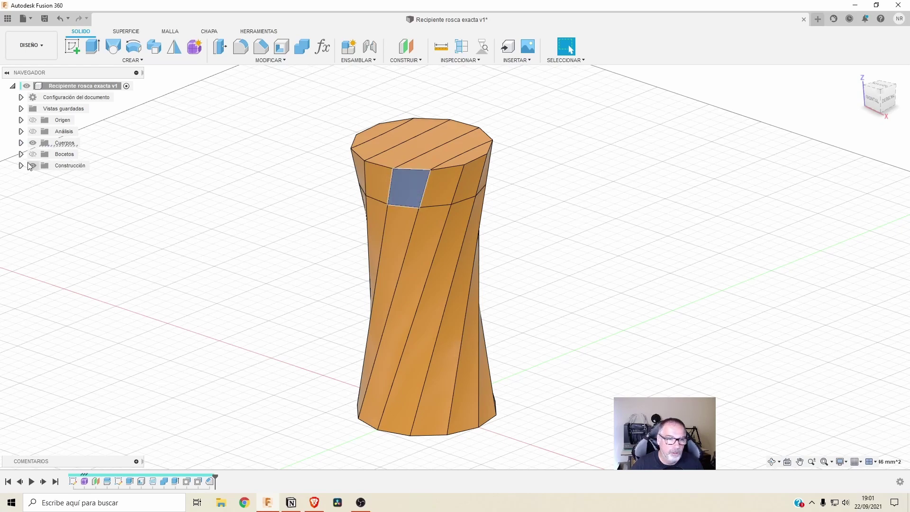
# Step: Hide Cuerpo2 from the Cuerpos list and view Cuerpo1's threaded neck
pyautogui.click(21, 143)
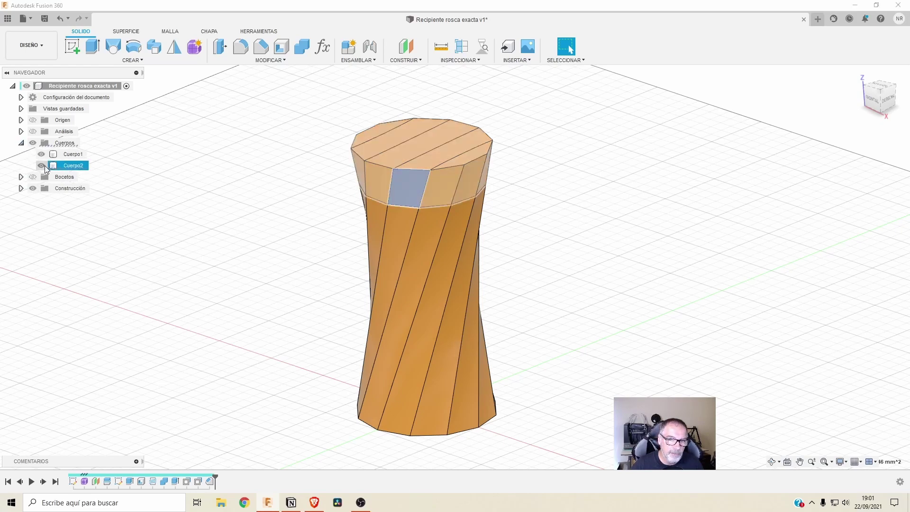
pyautogui.click(41, 166)
pyautogui.moveTo(646, 187)
pyautogui.keyDown('shift'); pyautogui.mouseDown(button='middle')
pyautogui.moveTo(632, 186)
pyautogui.moveTo(663, 187)
pyautogui.mouseUp(button='middle'); pyautogui.keyUp('shift')
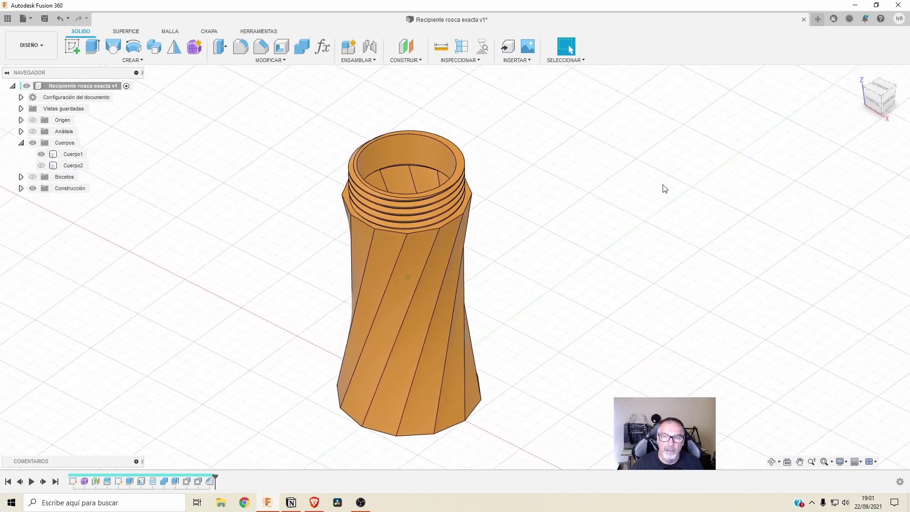
# Step: Start Llenado de contorno with Cuerpo nuevo, dialog moved aside, and orbit around the bottle
pyautogui.click(134, 63)
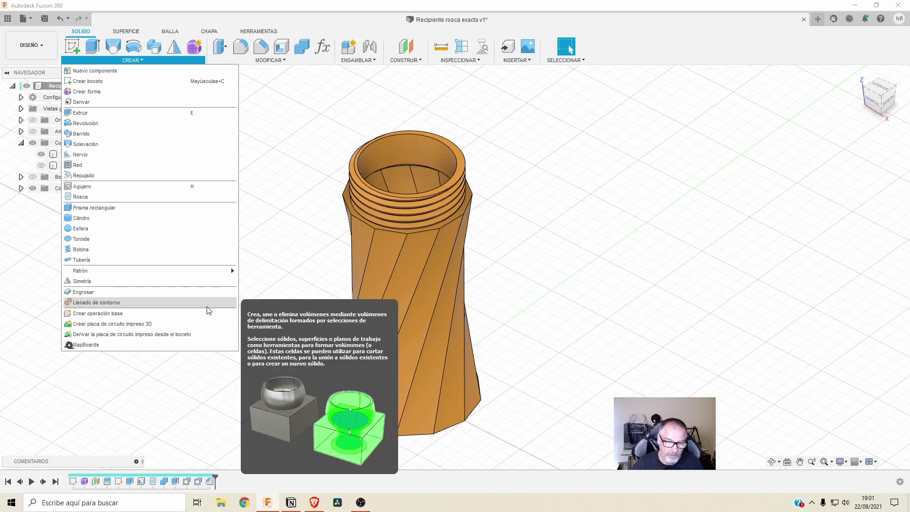
pyautogui.click(119, 306)
pyautogui.moveTo(513, 129); pyautogui.dragTo(764, 159)
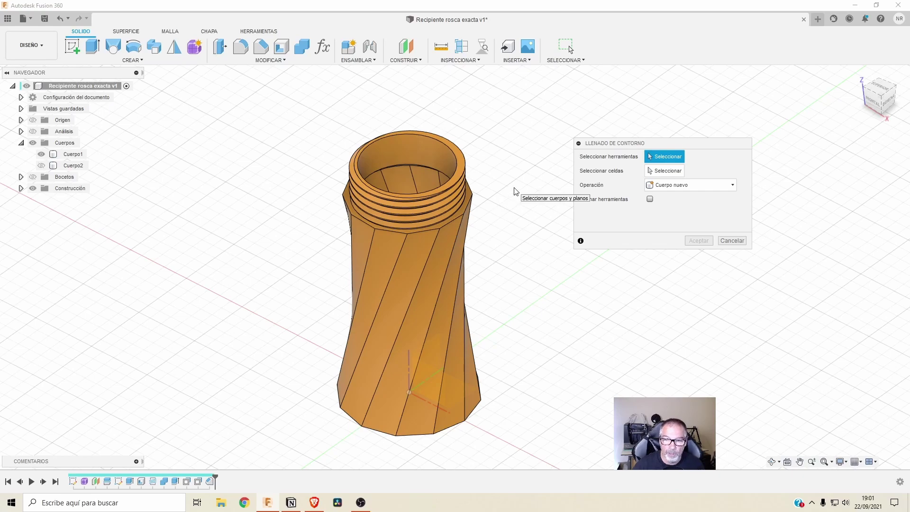
pyautogui.keyDown('shift'); pyautogui.moveTo(515, 191); pyautogui.dragTo(510, 161, button='middle'); pyautogui.keyUp('shift')
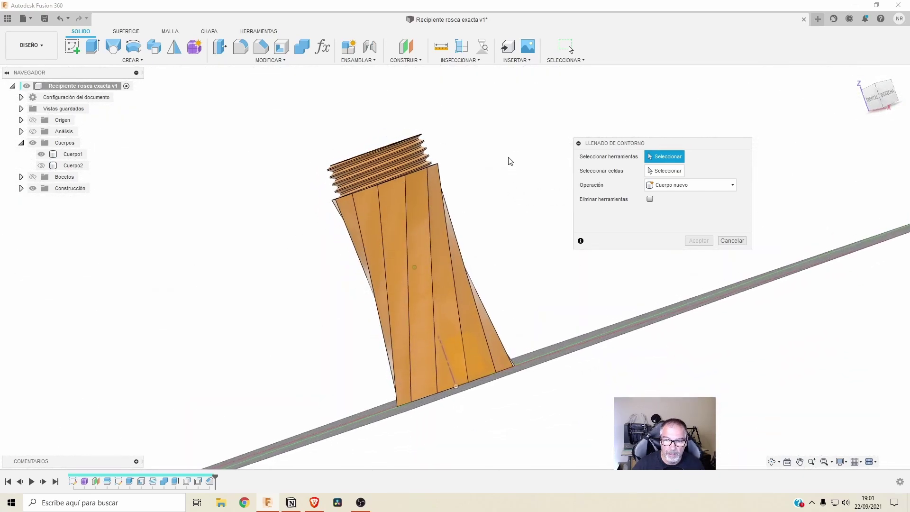
pyautogui.keyDown('shift'); pyautogui.moveTo(537, 225); pyautogui.dragTo(447, 218, button='middle'); pyautogui.keyUp('shift')
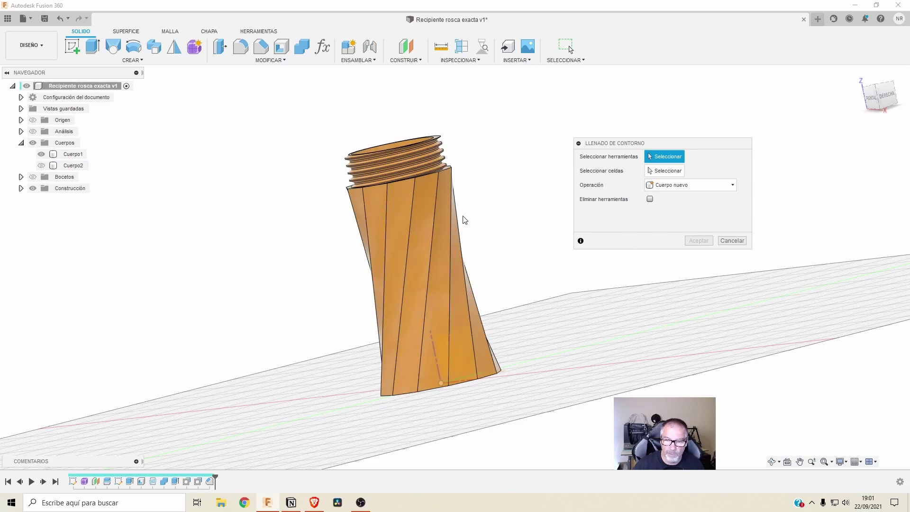
pyautogui.moveTo(344, 248)
pyautogui.keyDown('shift'); pyautogui.mouseDown(button='middle')
pyautogui.moveTo(479, 209)
pyautogui.moveTo(386, 230)
pyautogui.moveTo(471, 225)
pyautogui.mouseUp(button='middle'); pyautogui.keyUp('shift')
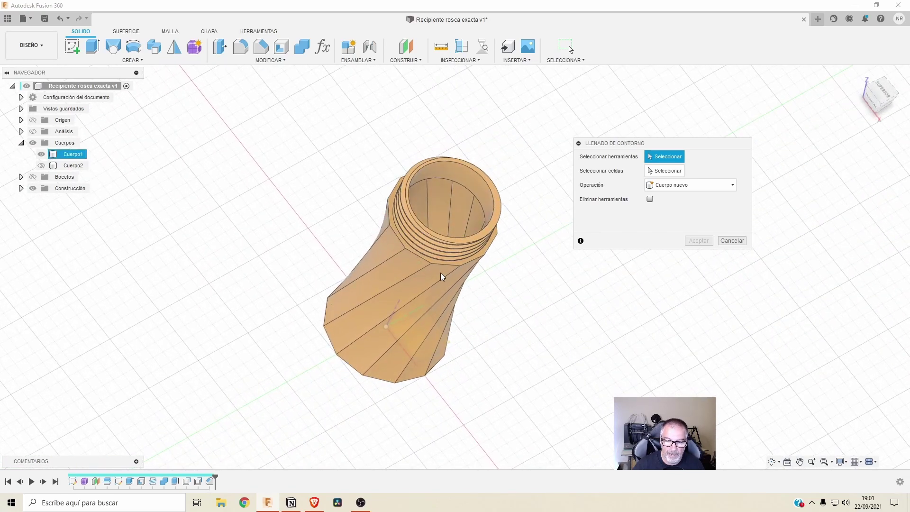
pyautogui.moveTo(442, 277)
pyautogui.keyDown('shift'); pyautogui.mouseDown(button='middle')
pyautogui.moveTo(456, 233)
pyautogui.moveTo(457, 270)
pyautogui.mouseUp(button='middle'); pyautogui.keyUp('shift')
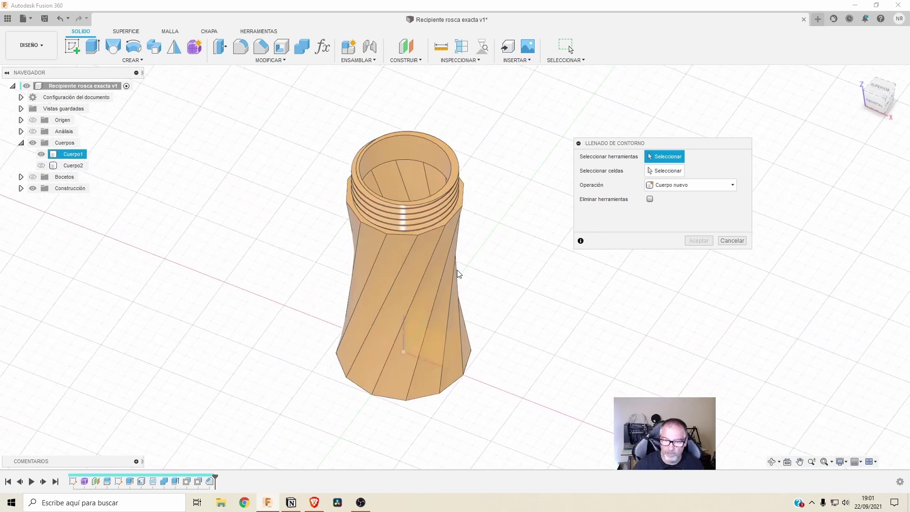
# Step: Cancel the boundary fill and add an offset plane 70 mm above XY
pyautogui.click(741, 243)
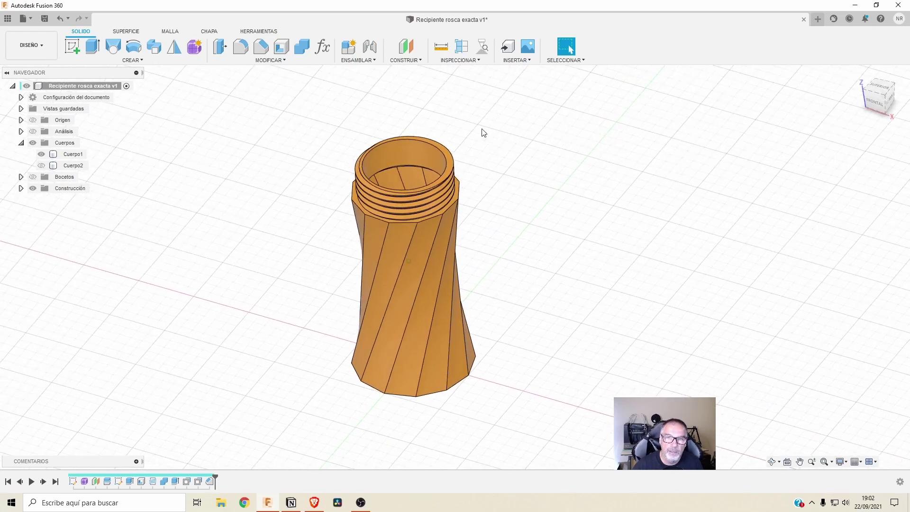
pyautogui.click(412, 46)
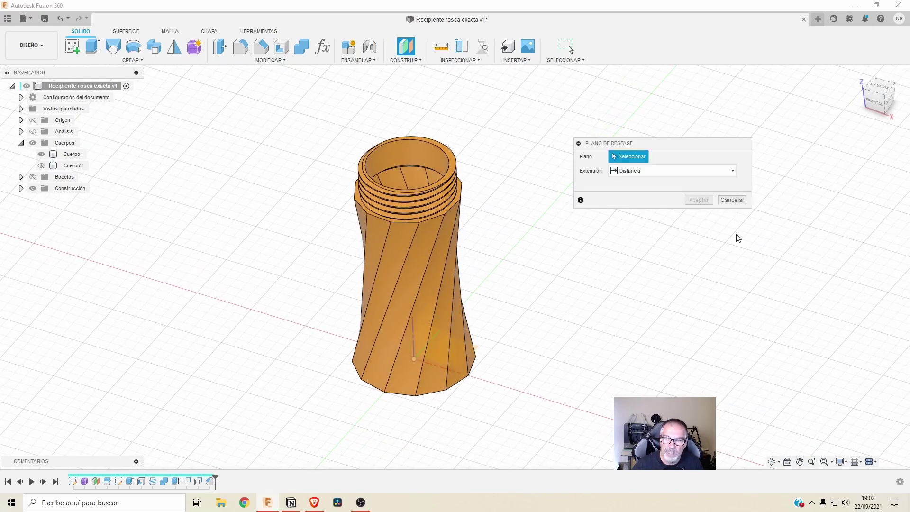
pyautogui.click(473, 351)
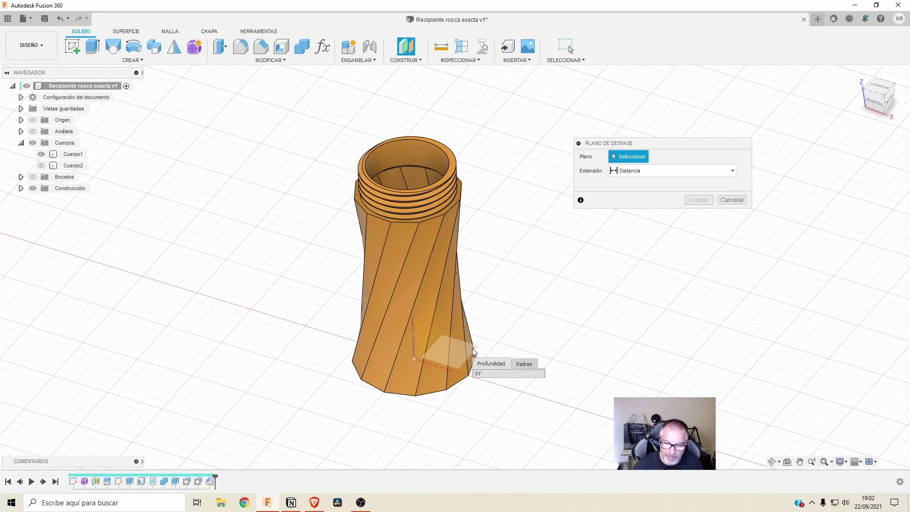
pyautogui.click(489, 375)
pyautogui.keyDown('shift'); pyautogui.moveTo(528, 309); pyautogui.dragTo(470, 352, button='middle'); pyautogui.keyUp('shift')
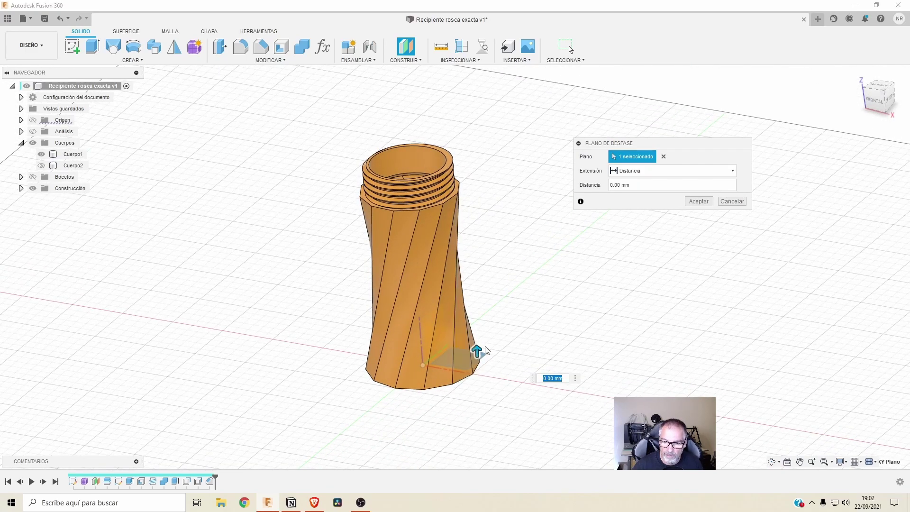
pyautogui.moveTo(478, 350); pyautogui.dragTo(488, 222)
pyautogui.moveTo(489, 222)
pyautogui.keyDown('shift'); pyautogui.mouseDown(button='middle')
pyautogui.moveTo(461, 219)
pyautogui.moveTo(686, 202)
pyautogui.mouseUp(button='middle'); pyautogui.keyUp('shift')
pyautogui.click(705, 203)
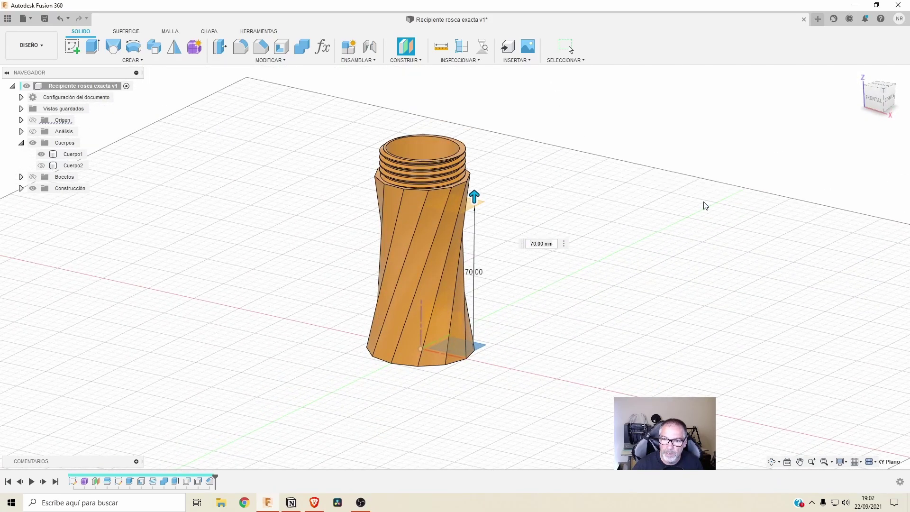
pyautogui.moveTo(573, 205)
pyautogui.keyDown('shift'); pyautogui.mouseDown(button='middle')
pyautogui.moveTo(542, 212)
pyautogui.moveTo(473, 185)
pyautogui.mouseUp(button='middle'); pyautogui.keyUp('shift')
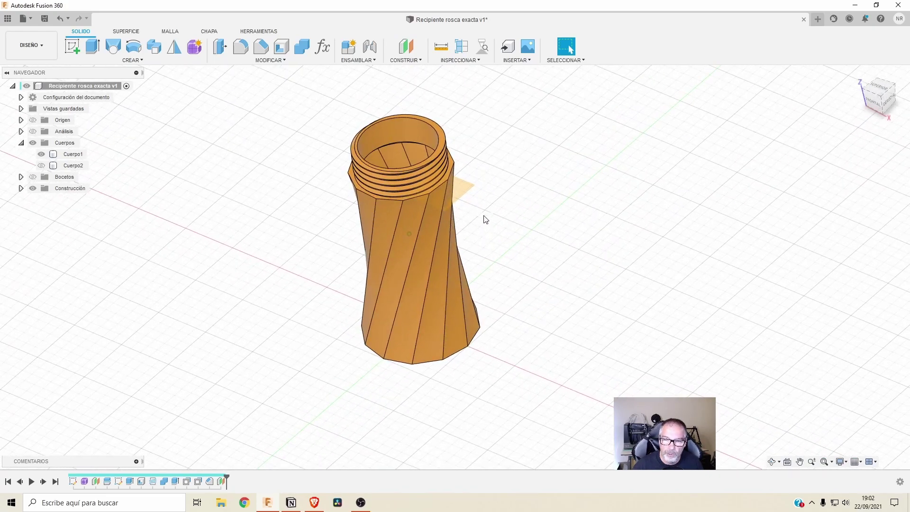
# Step: Start a new Llenado de contorno with Cuerpo1 and the offset plane as tools
pyautogui.moveTo(436, 218)
pyautogui.keyDown('shift'); pyautogui.mouseDown(button='middle')
pyautogui.moveTo(426, 169)
pyautogui.moveTo(444, 190)
pyautogui.moveTo(365, 166)
pyautogui.moveTo(514, 193)
pyautogui.moveTo(520, 163)
pyautogui.moveTo(361, 207)
pyautogui.mouseUp(button='middle'); pyautogui.keyUp('shift')
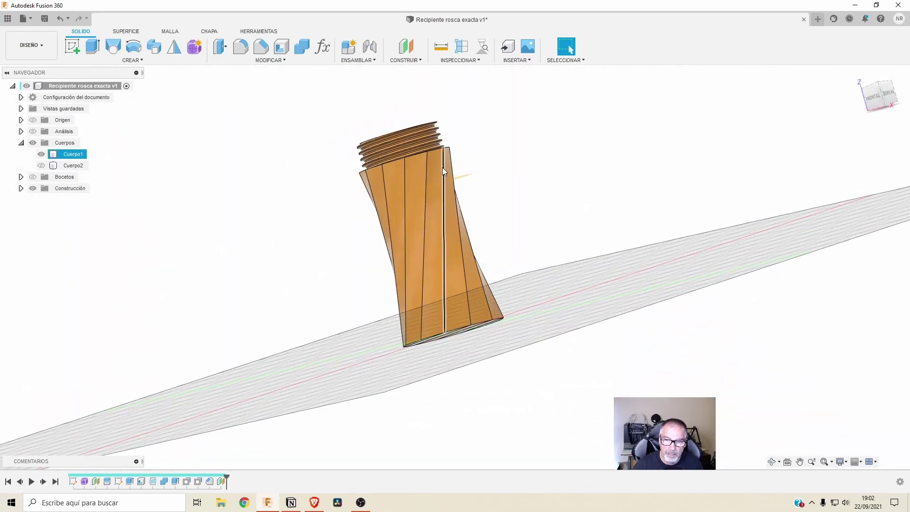
pyautogui.moveTo(502, 261)
pyautogui.keyDown('shift'); pyautogui.mouseDown(button='middle')
pyautogui.moveTo(571, 146)
pyautogui.moveTo(557, 106)
pyautogui.mouseUp(button='middle'); pyautogui.keyUp('shift')
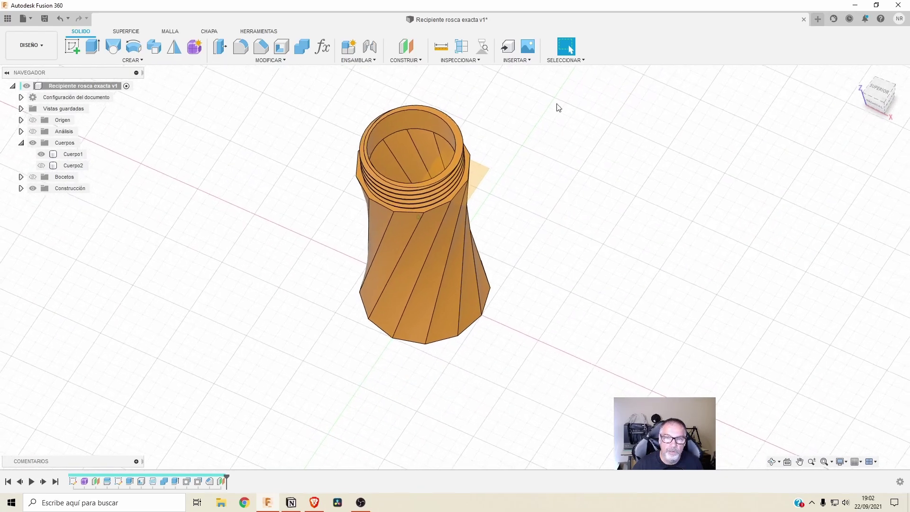
pyautogui.click(140, 62)
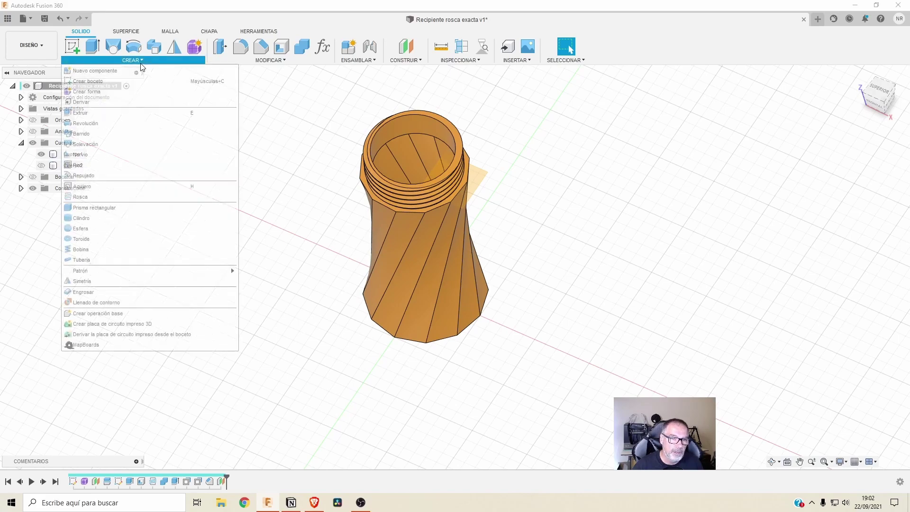
pyautogui.click(118, 302)
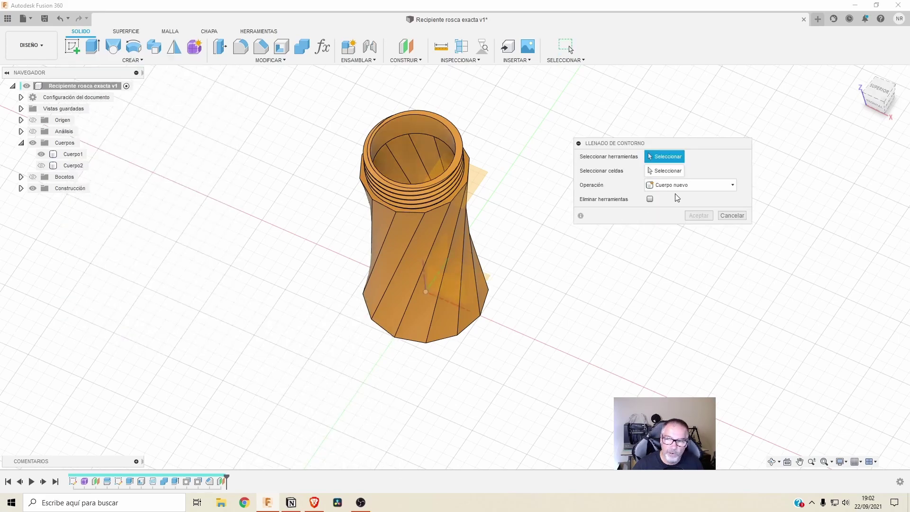
pyautogui.click(397, 234)
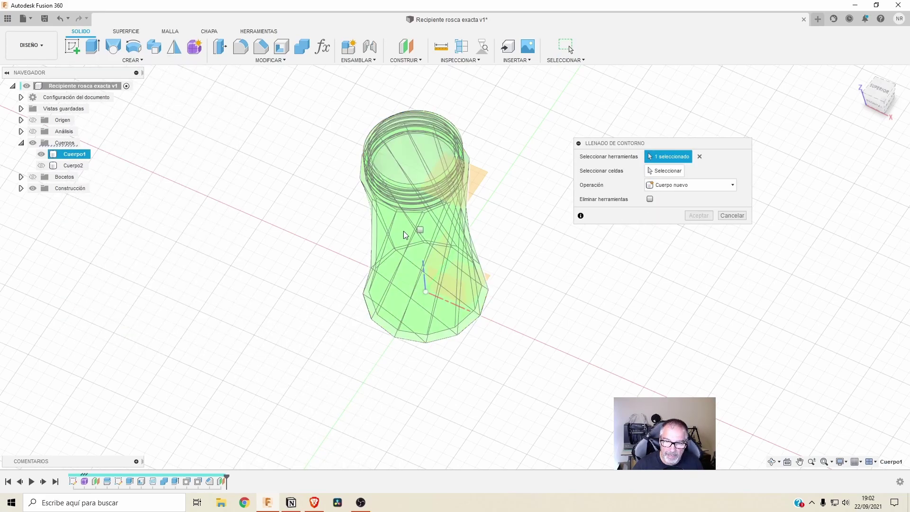
pyautogui.click(481, 176)
pyautogui.moveTo(481, 177)
pyautogui.keyDown('shift'); pyautogui.mouseDown(button='middle')
pyautogui.moveTo(541, 261)
pyautogui.moveTo(533, 242)
pyautogui.moveTo(425, 186)
pyautogui.mouseUp(button='middle'); pyautogui.keyUp('shift')
pyautogui.scroll(2, 563, 193)
pyautogui.scroll(2, 563, 193)
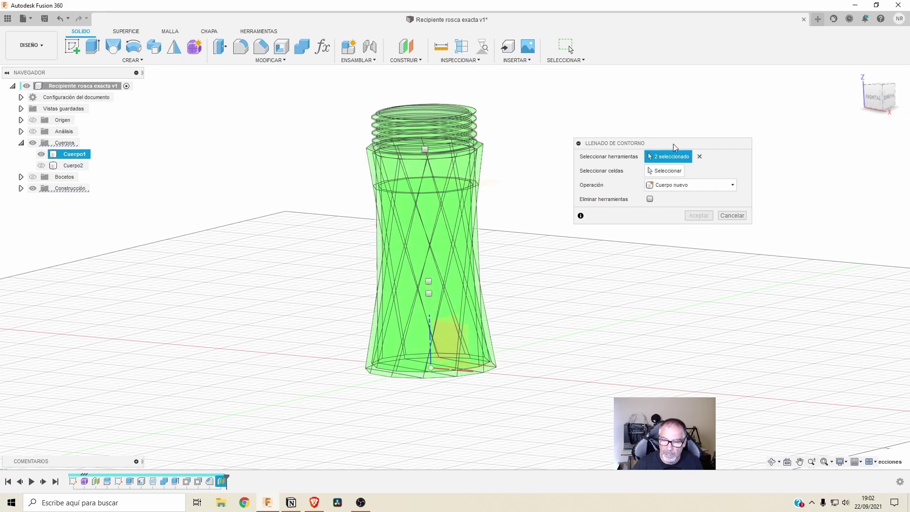
pyautogui.keyDown('shift'); pyautogui.moveTo(507, 181); pyautogui.dragTo(518, 182, button='middle'); pyautogui.keyUp('shift')
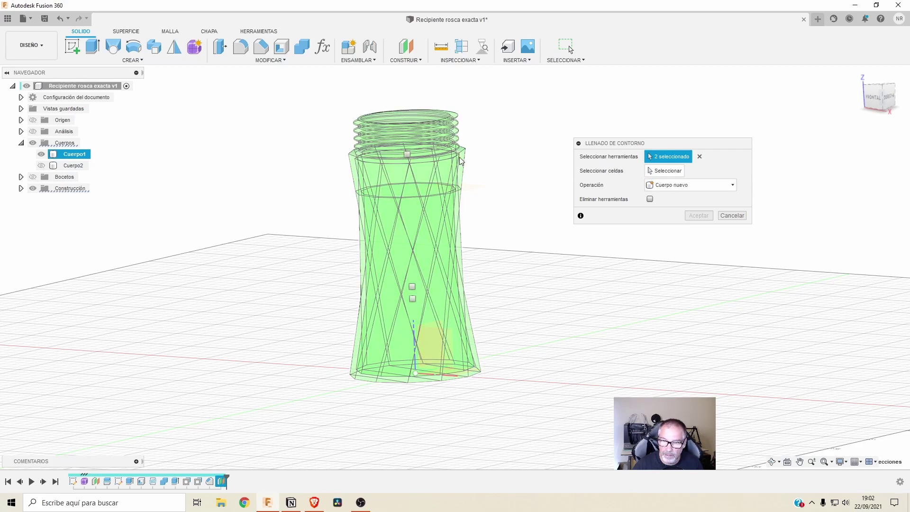
# Step: Tick the interior cell below the plane and accept, creating Cuerpo3 as a new body
pyautogui.click(661, 171)
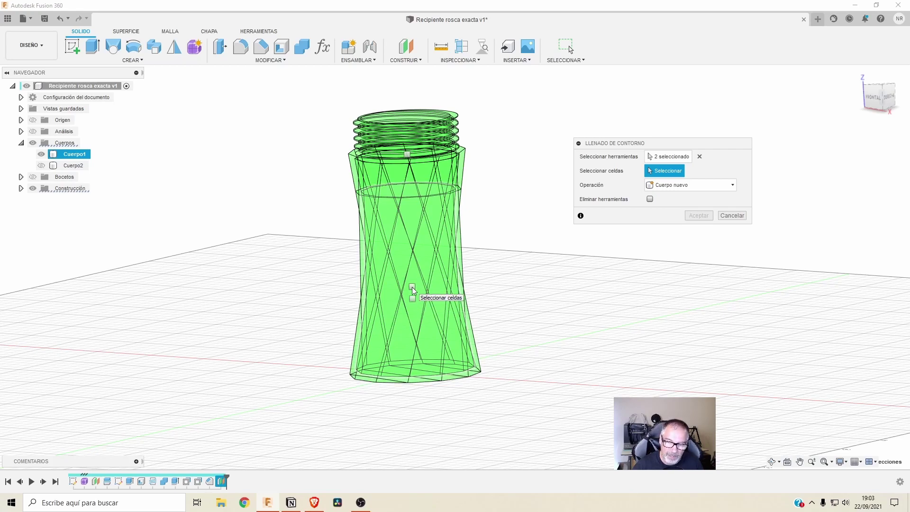
pyautogui.keyDown('shift'); pyautogui.moveTo(412, 288); pyautogui.dragTo(432, 307, button='middle'); pyautogui.keyUp('shift')
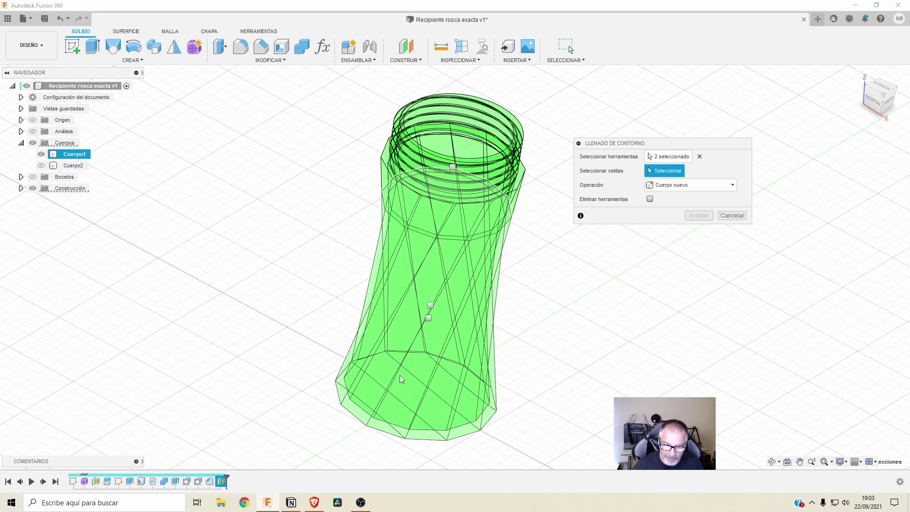
pyautogui.keyDown('shift'); pyautogui.moveTo(430, 321); pyautogui.dragTo(413, 294, button='middle'); pyautogui.keyUp('shift')
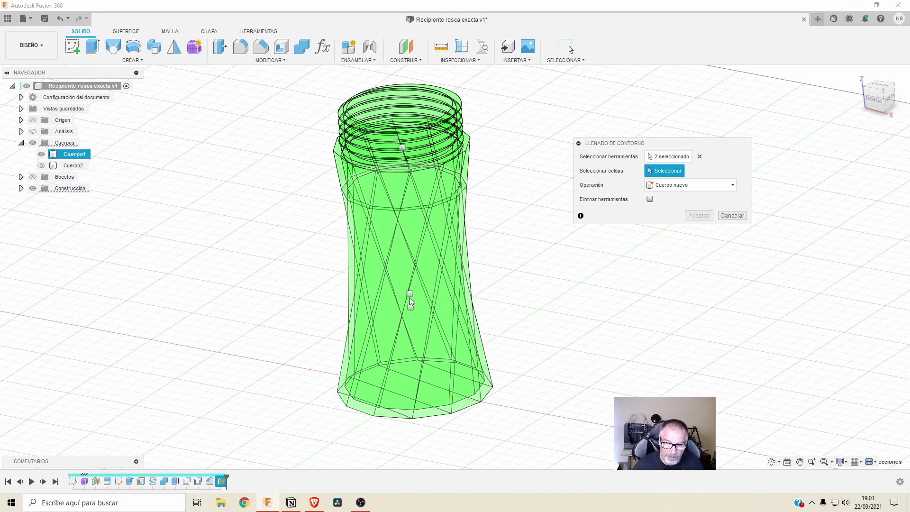
pyautogui.moveTo(412, 291)
pyautogui.keyDown('shift'); pyautogui.mouseDown(button='middle')
pyautogui.moveTo(397, 147)
pyautogui.moveTo(420, 289)
pyautogui.mouseUp(button='middle'); pyautogui.keyUp('shift')
pyautogui.click(418, 288)
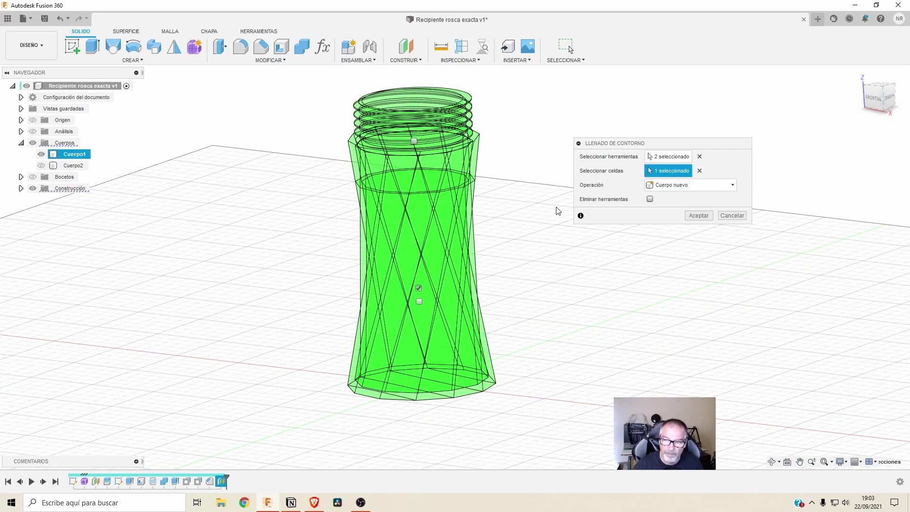
pyautogui.moveTo(558, 210)
pyautogui.keyDown('shift'); pyautogui.mouseDown(button='middle')
pyautogui.moveTo(535, 244)
pyautogui.moveTo(687, 218)
pyautogui.mouseUp(button='middle'); pyautogui.keyUp('shift')
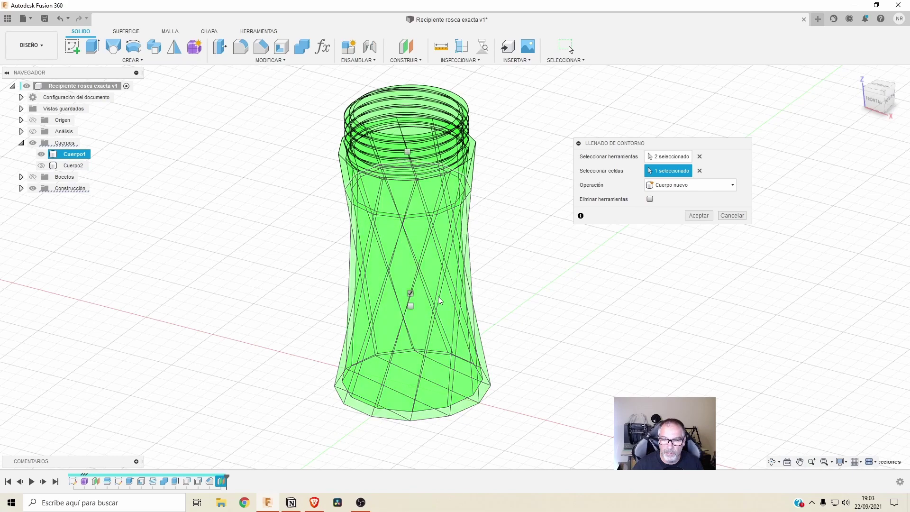
pyautogui.click(698, 219)
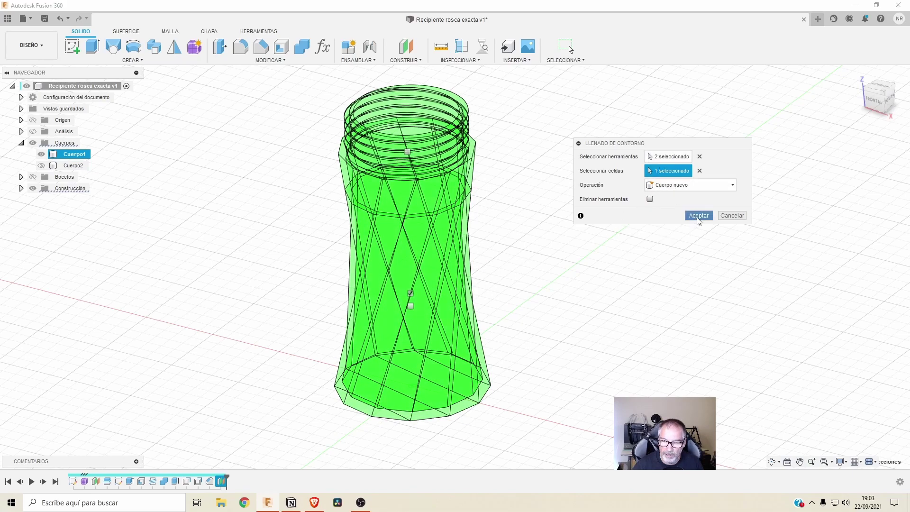
pyautogui.keyDown('shift'); pyautogui.moveTo(571, 205); pyautogui.dragTo(545, 218, button='middle'); pyautogui.keyUp('shift')
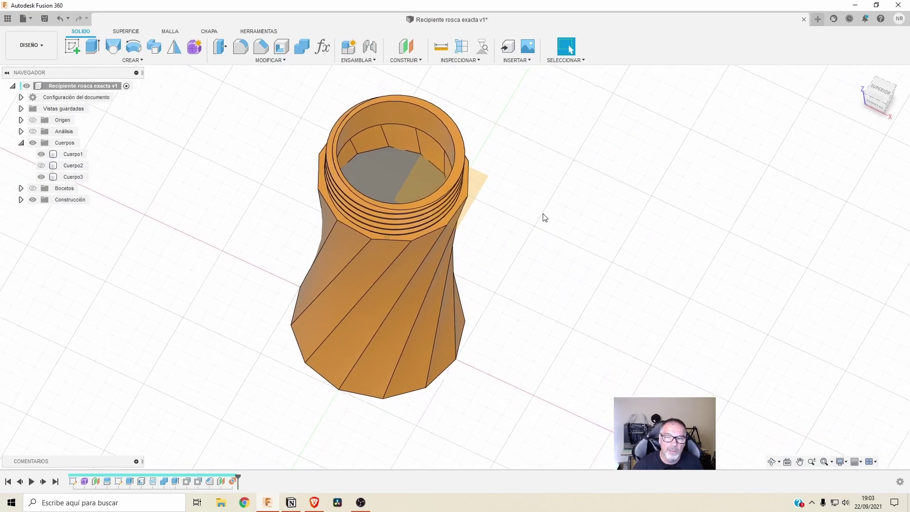
# Step: Switch to the front view and hide Cuerpo1
pyautogui.scroll(-2, 473, 219)
pyautogui.scroll(2, 394, 220)
pyautogui.click(875, 103)
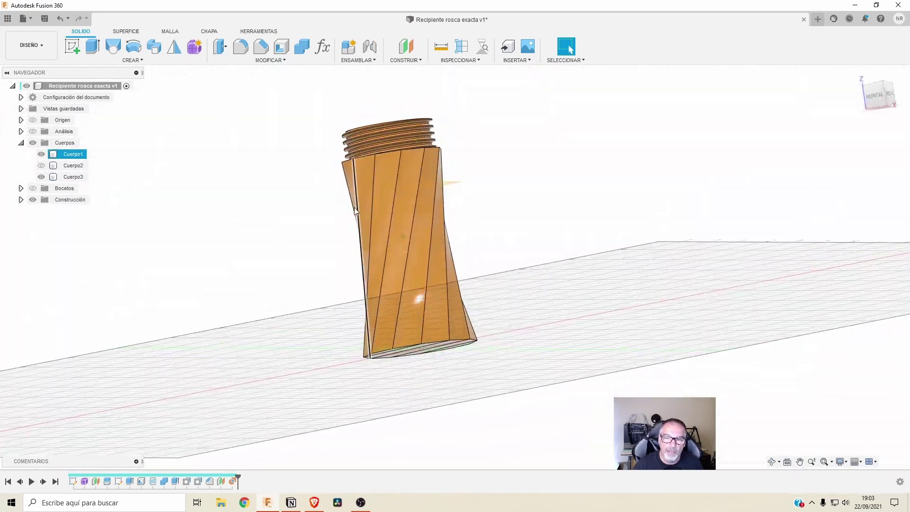
pyautogui.click(41, 154)
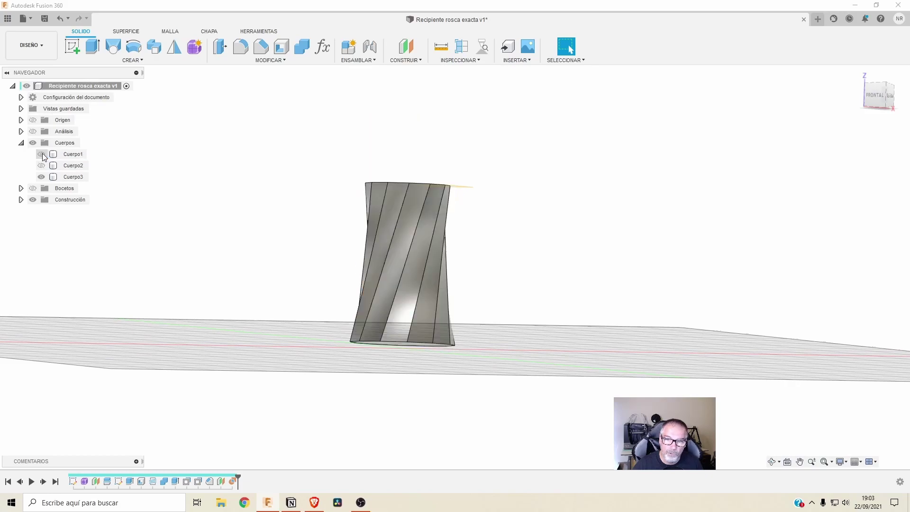
# Step: Orbit around the remaining Cuerpo3 body and select it in the browser
pyautogui.keyDown('shift'); pyautogui.moveTo(635, 164); pyautogui.dragTo(418, 250, button='middle'); pyautogui.keyUp('shift')
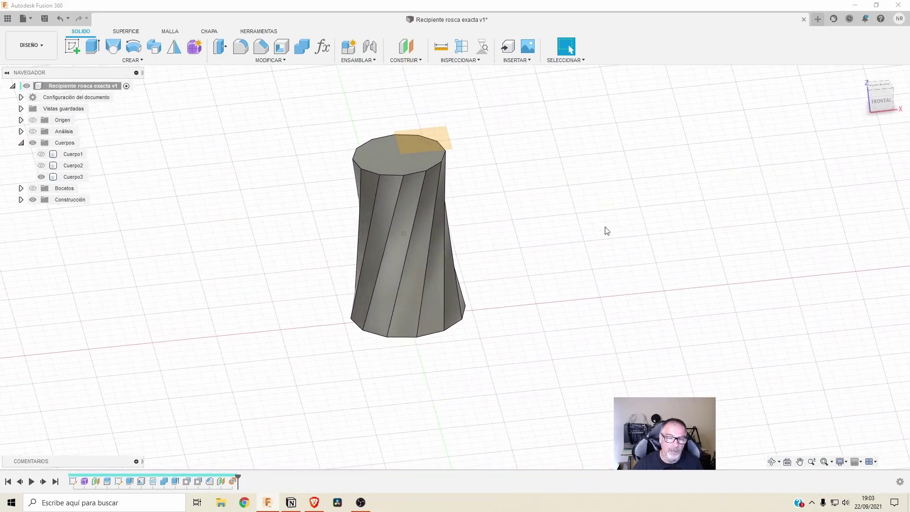
pyautogui.keyDown('shift'); pyautogui.moveTo(394, 189); pyautogui.dragTo(180, 203, button='middle'); pyautogui.keyUp('shift')
pyautogui.keyDown('shift'); pyautogui.moveTo(51, 184); pyautogui.dragTo(375, 181, button='middle'); pyautogui.keyUp('shift')
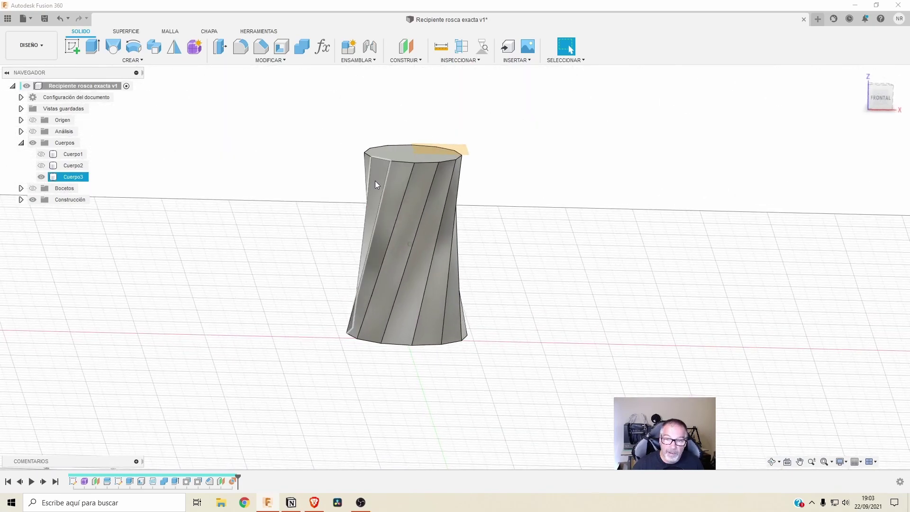
pyautogui.keyDown('shift'); pyautogui.moveTo(434, 163); pyautogui.dragTo(454, 157, button='middle'); pyautogui.keyUp('shift')
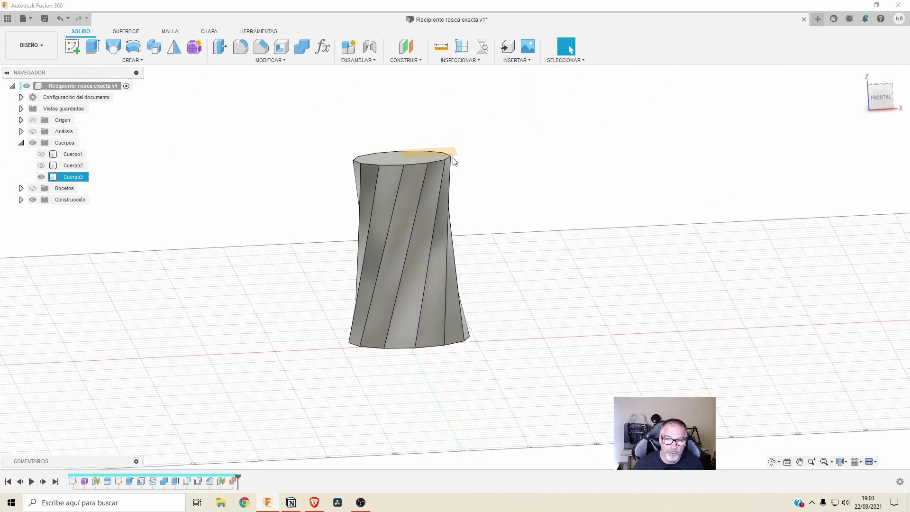
pyautogui.keyDown('shift'); pyautogui.moveTo(398, 149); pyautogui.dragTo(392, 156, button='middle'); pyautogui.keyUp('shift')
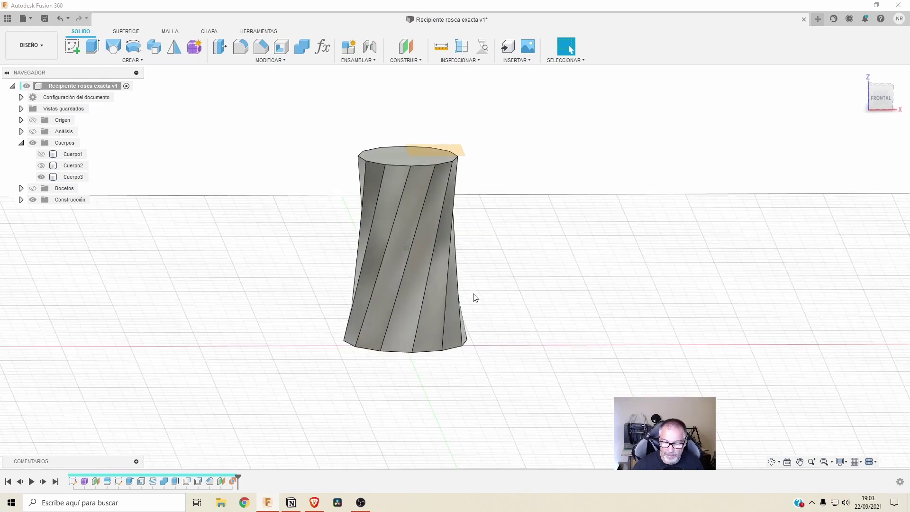
pyautogui.keyDown('shift'); pyautogui.moveTo(447, 252); pyautogui.dragTo(292, 254, button='middle'); pyautogui.keyUp('shift')
pyautogui.keyDown('shift'); pyautogui.moveTo(247, 223); pyautogui.dragTo(413, 248, button='middle'); pyautogui.keyUp('shift')
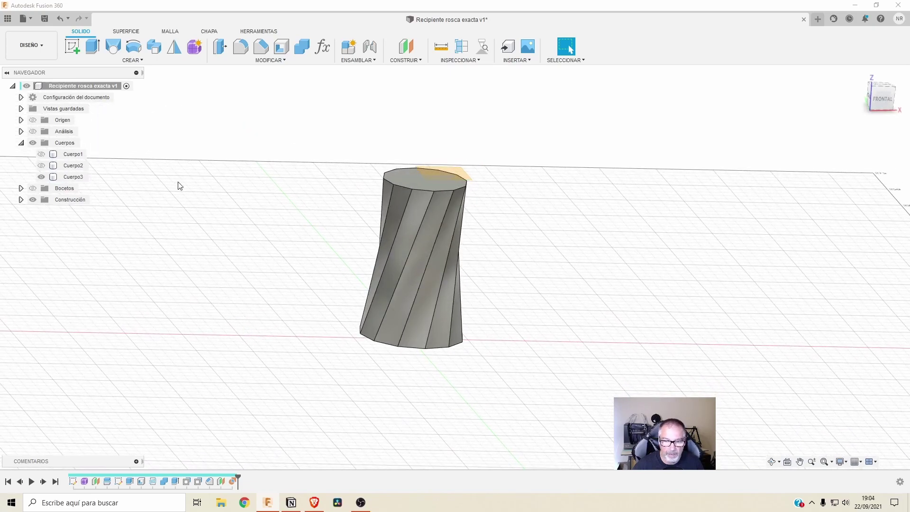
pyautogui.click(83, 178)
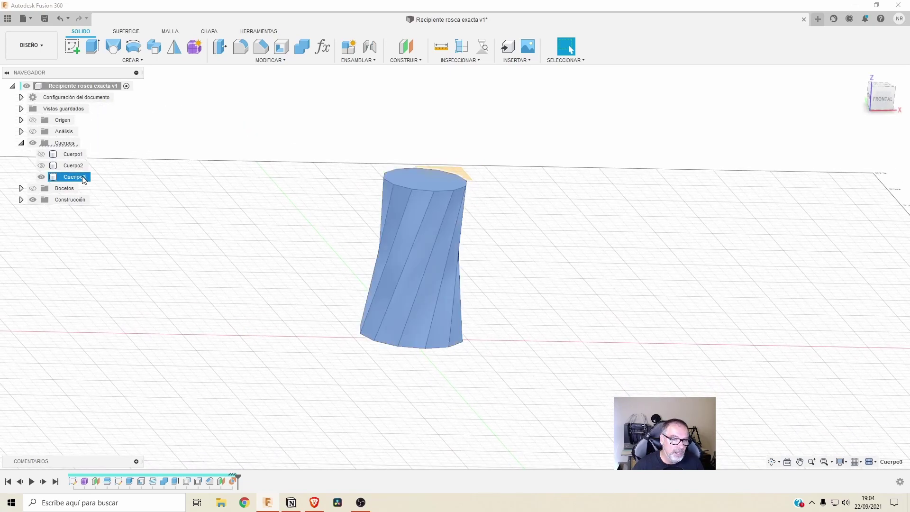
pyautogui.rightClick(83, 178)
pyautogui.click(146, 264)
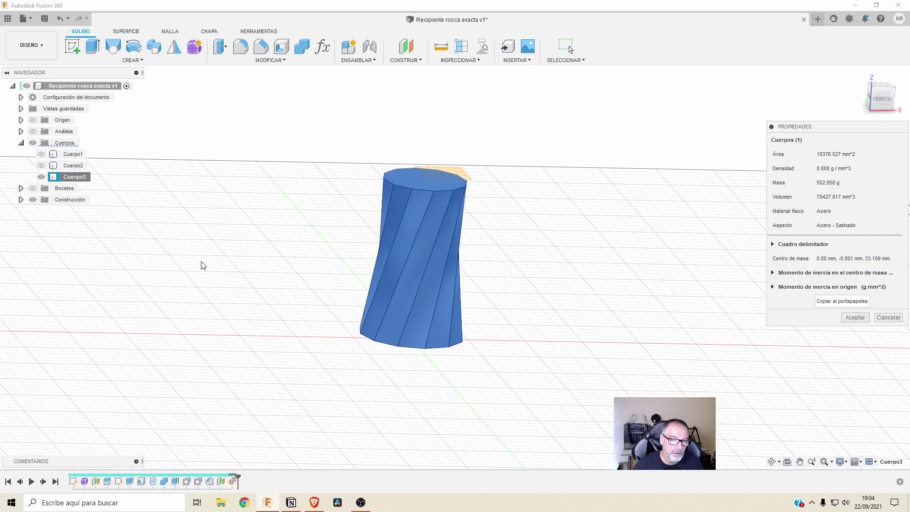
pyautogui.moveTo(861, 131); pyautogui.dragTo(661, 123)
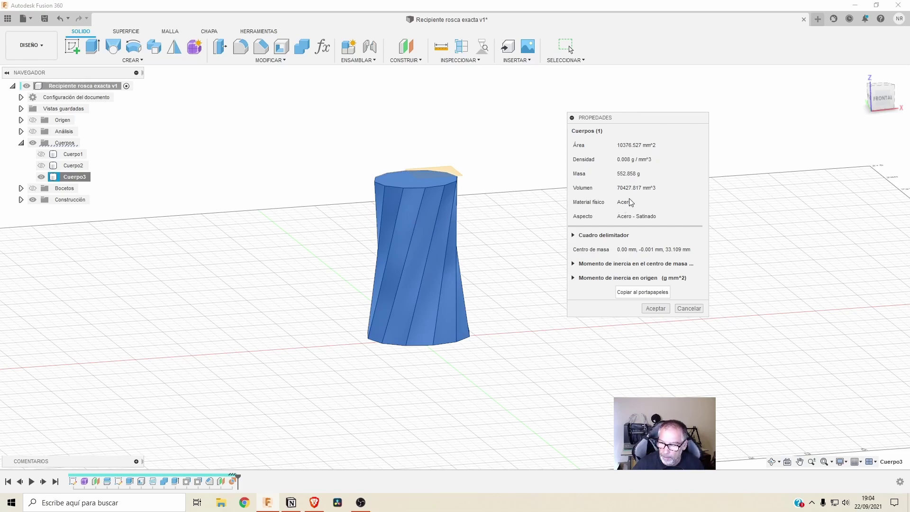
pyautogui.click(21, 97)
pyautogui.click(21, 97)
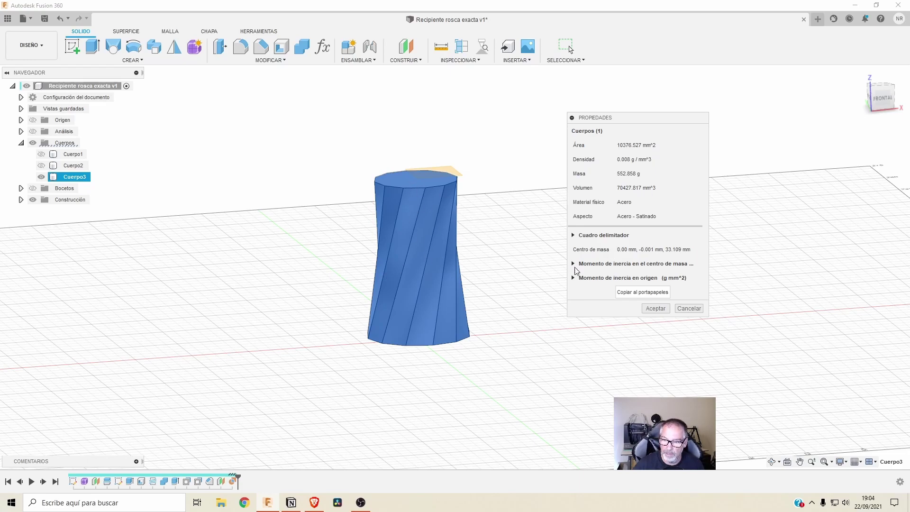
pyautogui.click(655, 309)
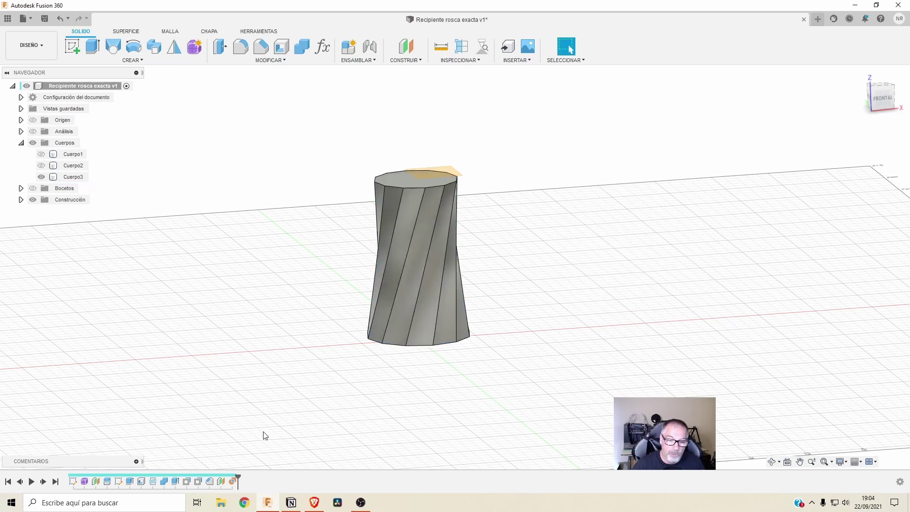
# Step: Show Cuerpo1 again and reopen the offset plane feature for editing
pyautogui.click(41, 154)
pyautogui.moveTo(473, 180)
pyautogui.keyDown('shift'); pyautogui.mouseDown(button='middle')
pyautogui.moveTo(287, 351)
pyautogui.moveTo(232, 481)
pyautogui.mouseUp(button='middle'); pyautogui.keyUp('shift')
pyautogui.doubleClick(233, 481)
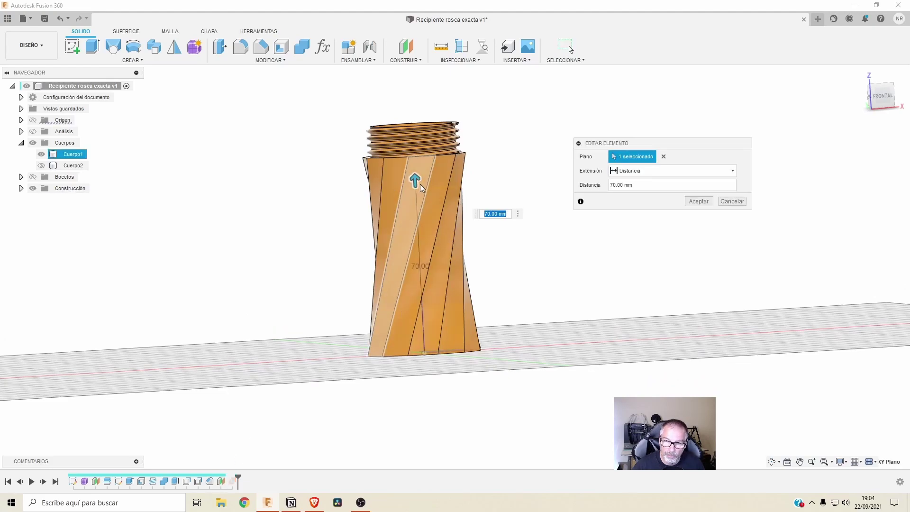
pyautogui.moveTo(420, 184)
pyautogui.keyDown('shift'); pyautogui.mouseDown(button='middle')
pyautogui.moveTo(471, 234)
pyautogui.moveTo(478, 144)
pyautogui.moveTo(646, 182)
pyautogui.mouseUp(button='middle'); pyautogui.keyUp('shift')
# Step: Set the plane's extent to Al objeto at the neck's top edge (85 mm)
pyautogui.click(670, 169)
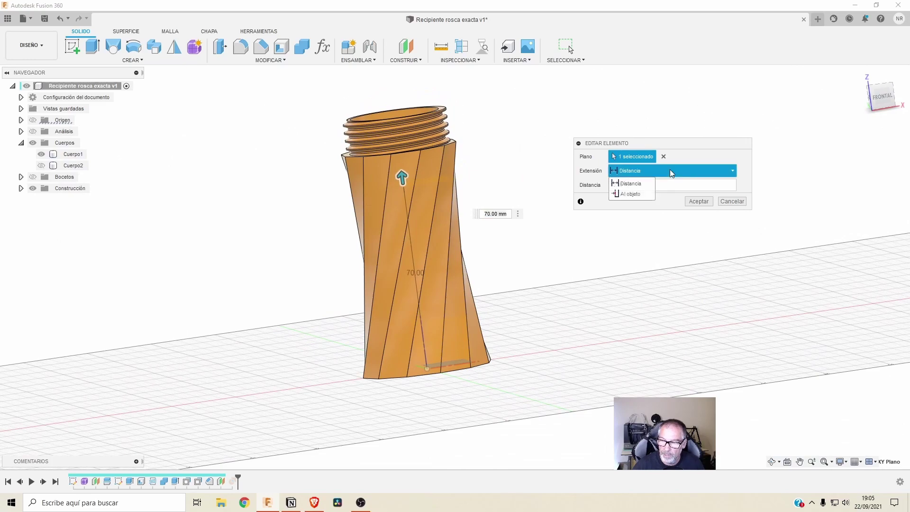
pyautogui.click(635, 194)
pyautogui.keyDown('shift'); pyautogui.moveTo(559, 176); pyautogui.dragTo(479, 142, button='middle'); pyautogui.keyUp('shift')
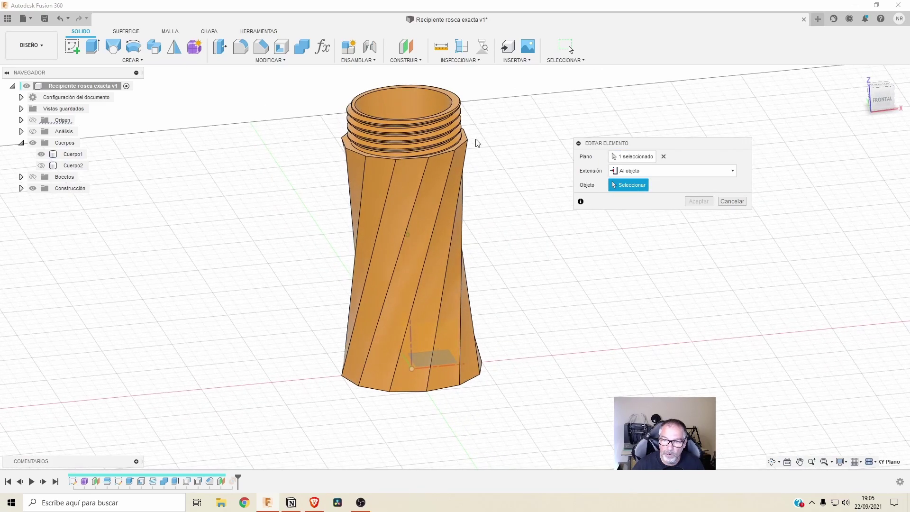
pyautogui.click(468, 143)
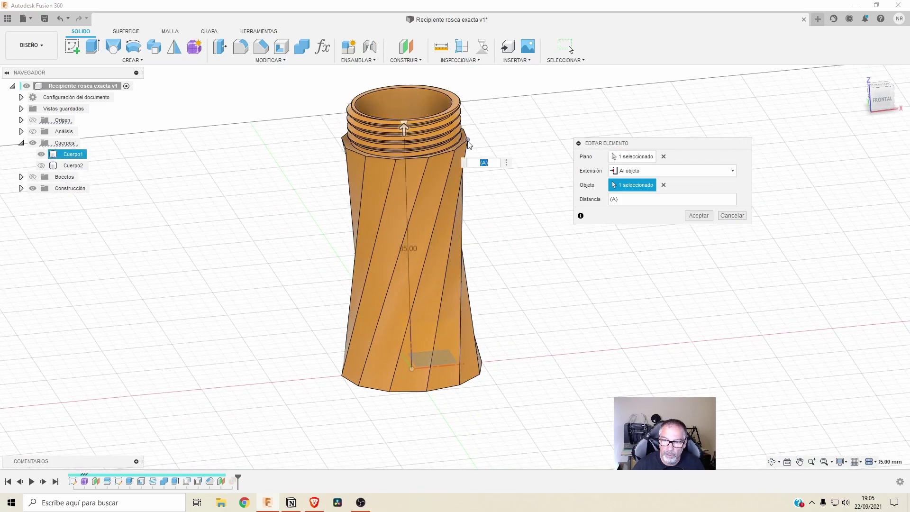
pyautogui.moveTo(468, 145)
pyautogui.keyDown('shift'); pyautogui.mouseDown(button='middle')
pyautogui.moveTo(447, 151)
pyautogui.moveTo(473, 150)
pyautogui.moveTo(458, 111)
pyautogui.moveTo(406, 157)
pyautogui.mouseUp(button='middle'); pyautogui.keyUp('shift')
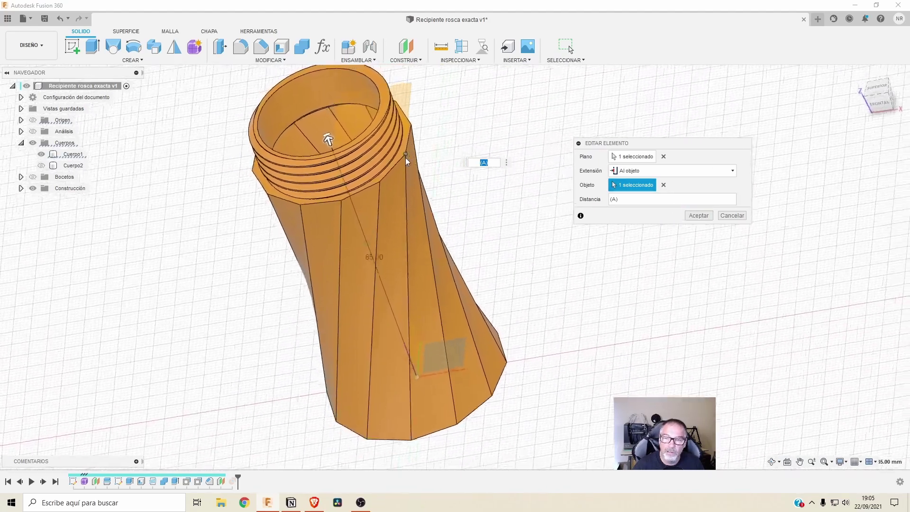
pyautogui.click(704, 214)
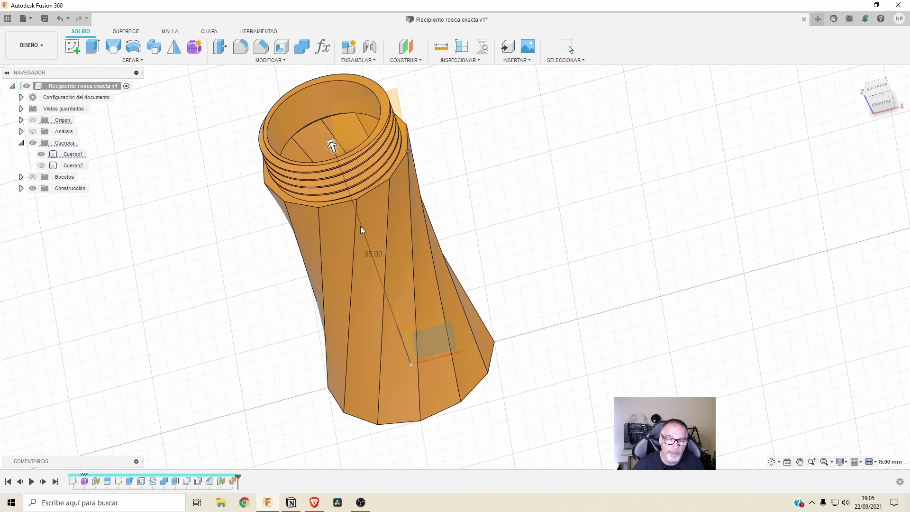
pyautogui.moveTo(565, 246)
pyautogui.keyDown('shift'); pyautogui.mouseDown(button='middle')
pyautogui.moveTo(252, 191)
pyautogui.moveTo(347, 174)
pyautogui.moveTo(387, 143)
pyautogui.moveTo(169, 195)
pyautogui.mouseUp(button='middle'); pyautogui.keyUp('shift')
pyautogui.rightClick(74, 176)
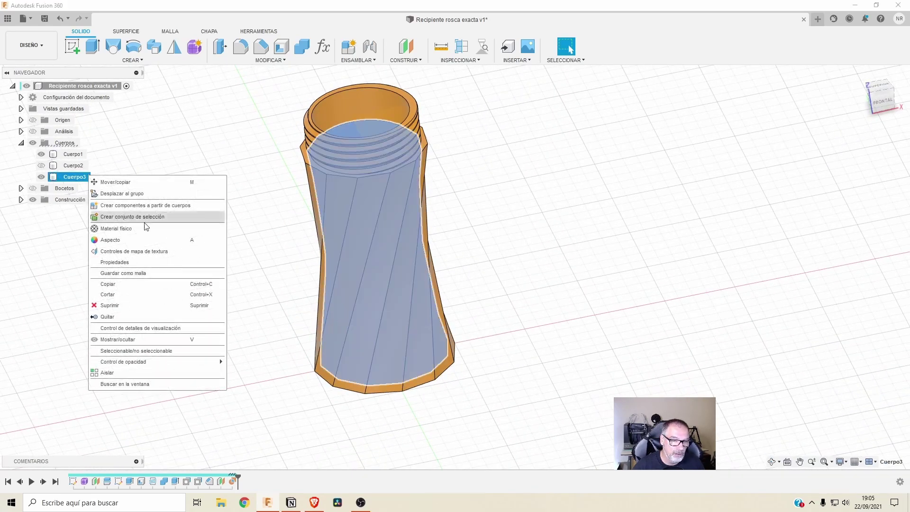
pyautogui.click(155, 262)
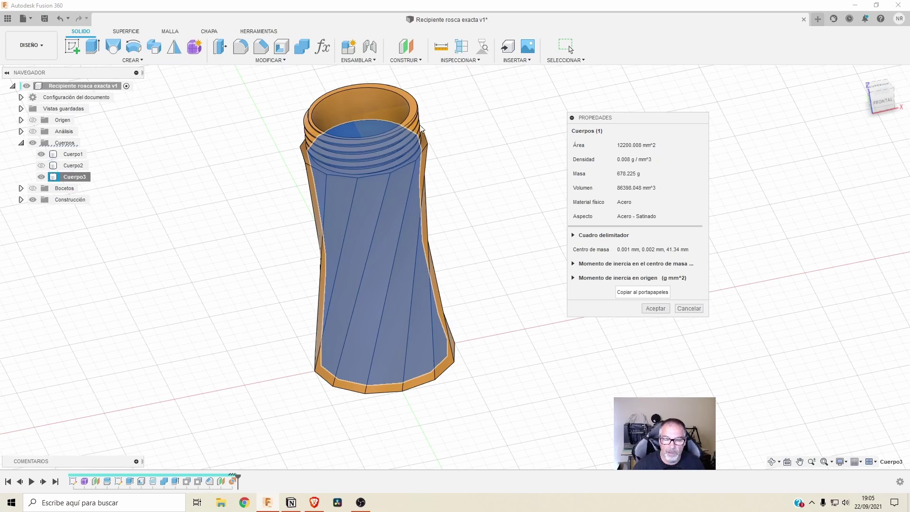
pyautogui.click(689, 309)
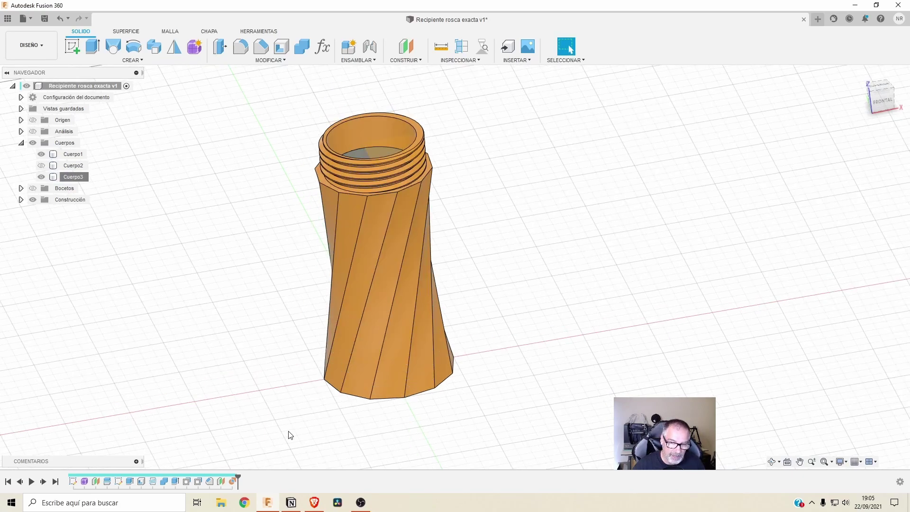
# Step: Re-edit the boundary fill to use the top threaded cell instead of the lower one
pyautogui.doubleClick(221, 481)
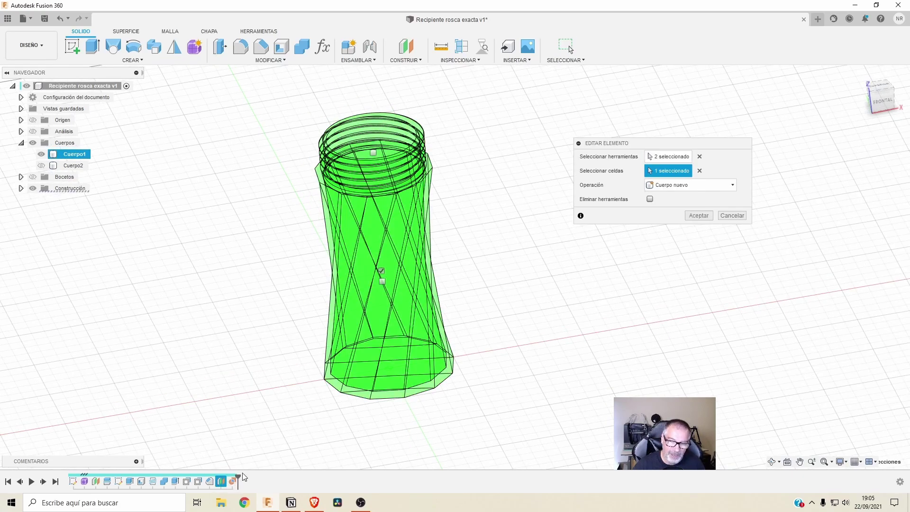
pyautogui.click(381, 270)
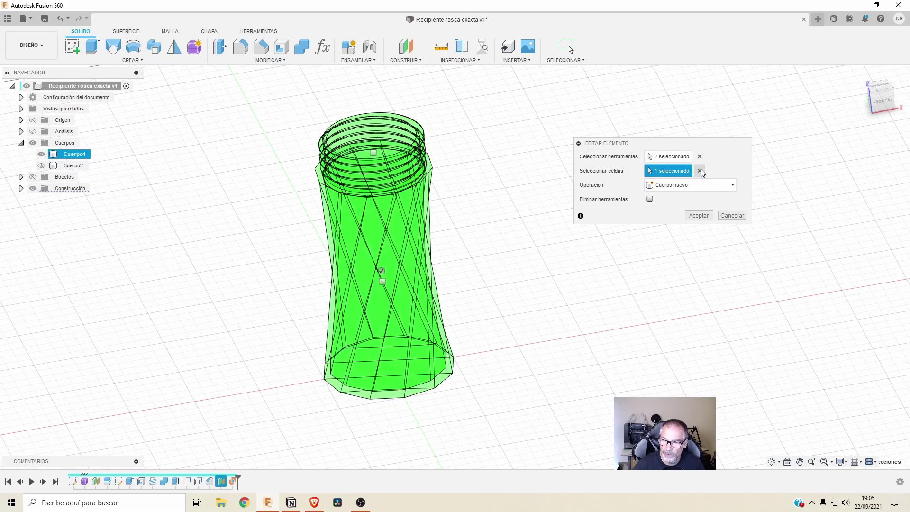
pyautogui.click(373, 152)
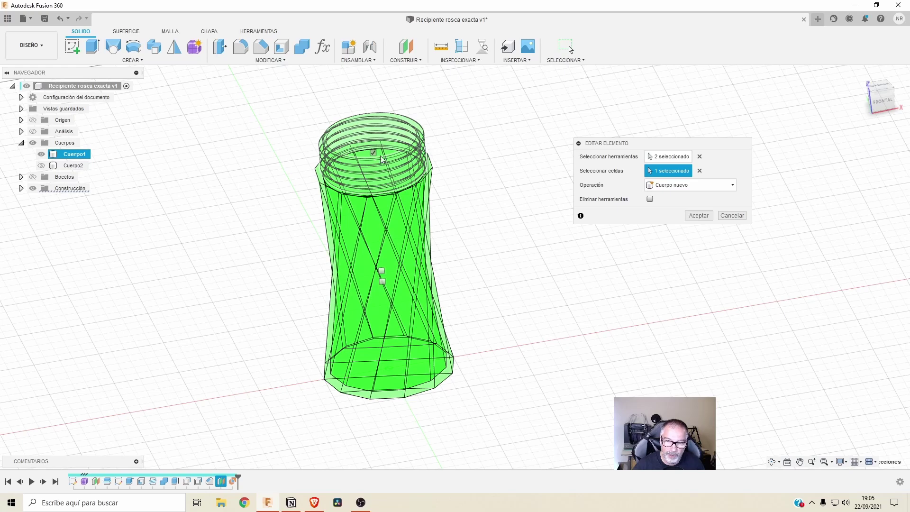
pyautogui.click(698, 216)
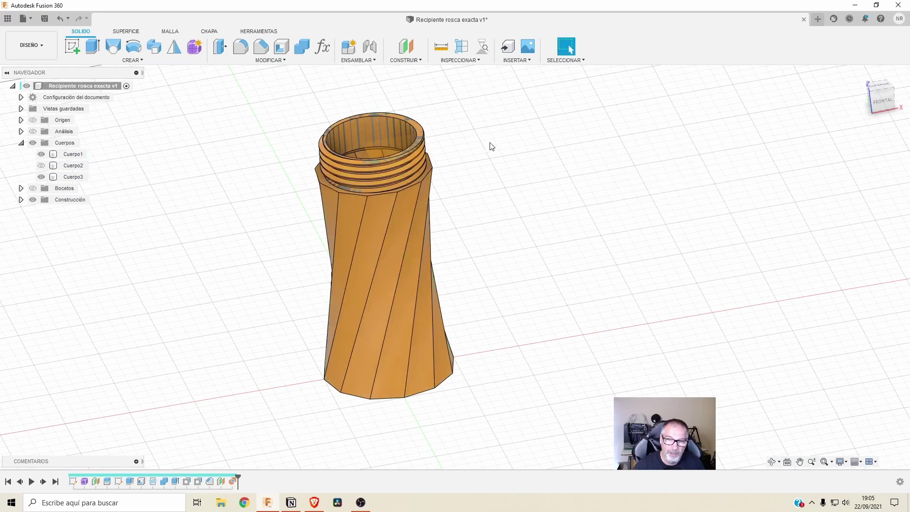
# Step: Hide Cuerpo1 and Cuerpo2 so the threaded ring stands alone
pyautogui.click(41, 154)
pyautogui.click(73, 177)
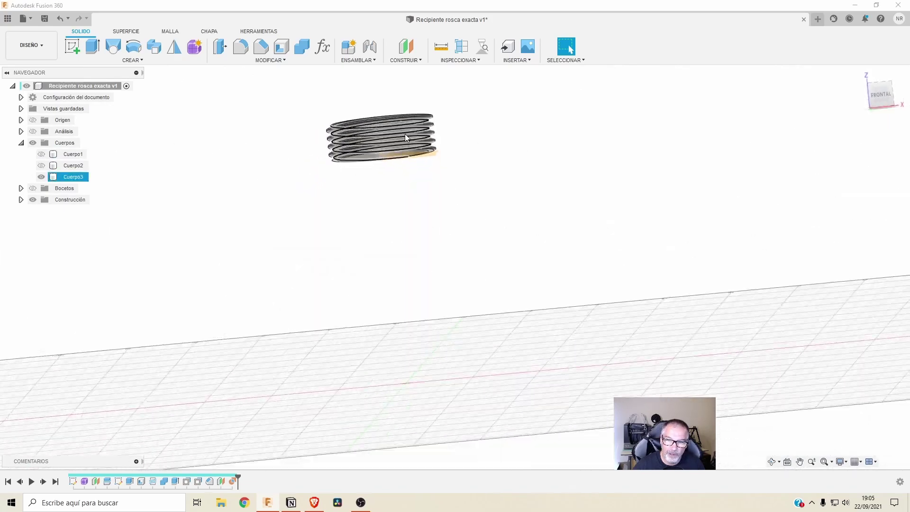
pyautogui.moveTo(405, 137)
pyautogui.keyDown('shift'); pyautogui.mouseDown(button='middle')
pyautogui.moveTo(453, 136)
pyautogui.moveTo(420, 130)
pyautogui.moveTo(472, 170)
pyautogui.moveTo(397, 149)
pyautogui.moveTo(422, 182)
pyautogui.moveTo(420, 142)
pyautogui.moveTo(413, 147)
pyautogui.mouseUp(button='middle'); pyautogui.keyUp('shift')
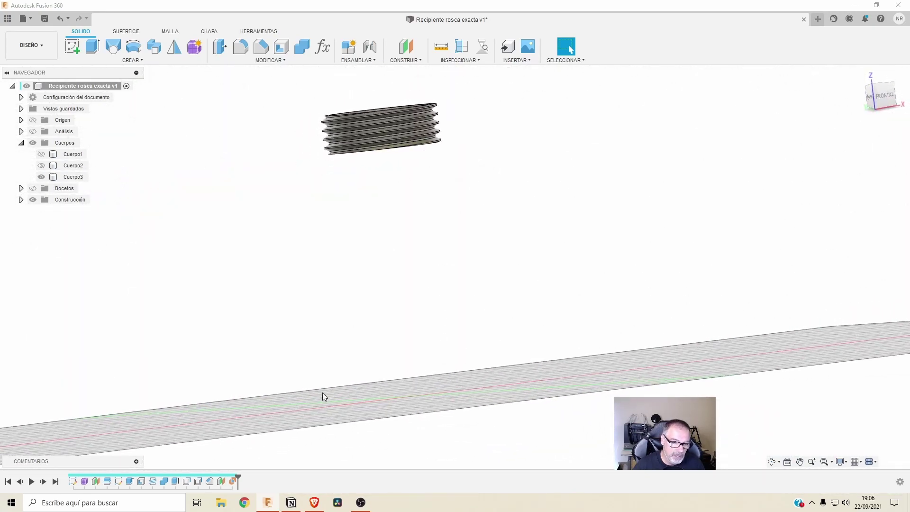
# Step: Re-edit the boundary fill to add a second cell, giving a solid twisted vase
pyautogui.doubleClick(221, 481)
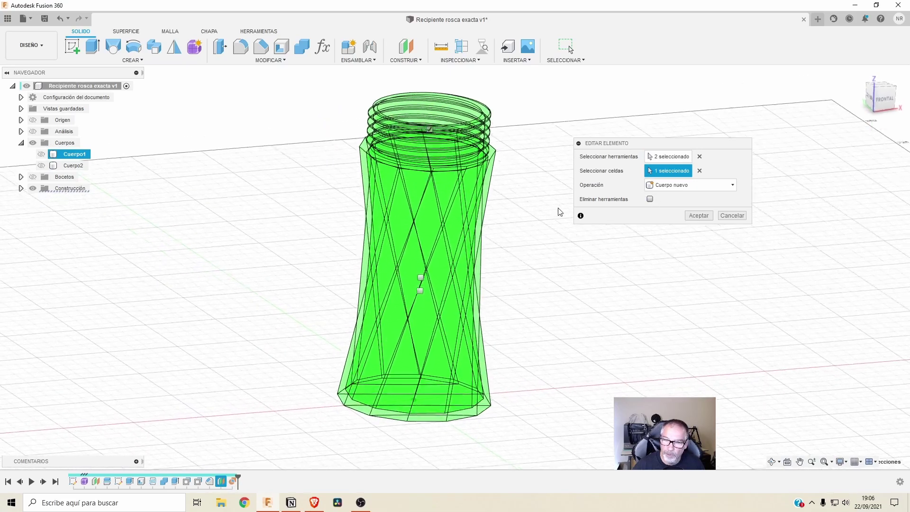
pyautogui.keyDown('shift'); pyautogui.moveTo(560, 212); pyautogui.dragTo(425, 294, button='middle'); pyautogui.keyUp('shift')
pyautogui.click(412, 291)
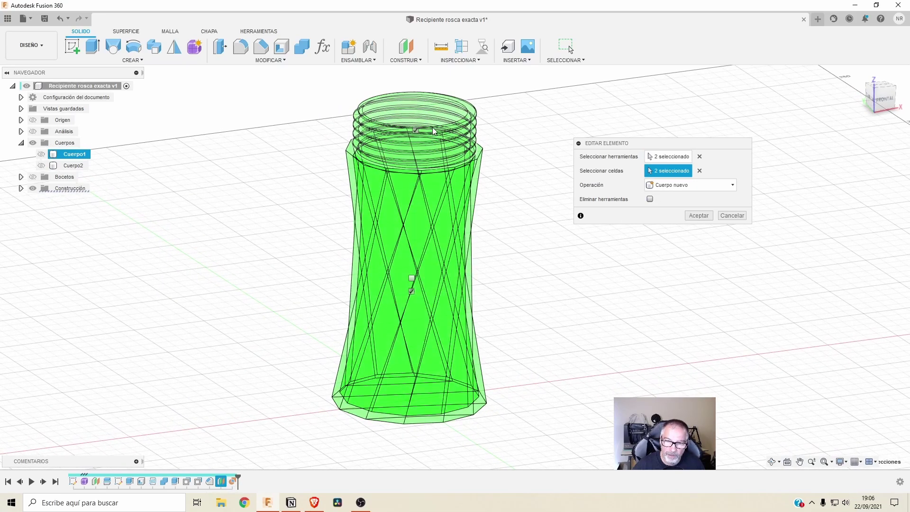
pyautogui.click(700, 215)
pyautogui.moveTo(652, 223)
pyautogui.keyDown('shift'); pyautogui.mouseDown(button='middle')
pyautogui.moveTo(577, 194)
pyautogui.moveTo(469, 268)
pyautogui.moveTo(454, 188)
pyautogui.moveTo(173, 431)
pyautogui.mouseUp(button='middle'); pyautogui.keyUp('shift')
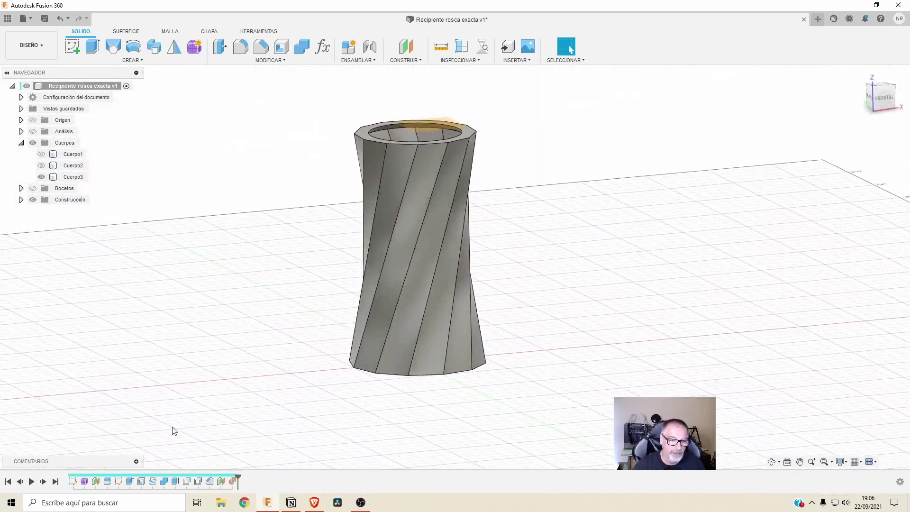
# Step: Edit the boundary fill again to include another cell, then return to the home view
pyautogui.doubleClick(221, 481)
pyautogui.keyDown('shift'); pyautogui.moveTo(426, 244); pyautogui.dragTo(408, 248, button='middle'); pyautogui.keyUp('shift')
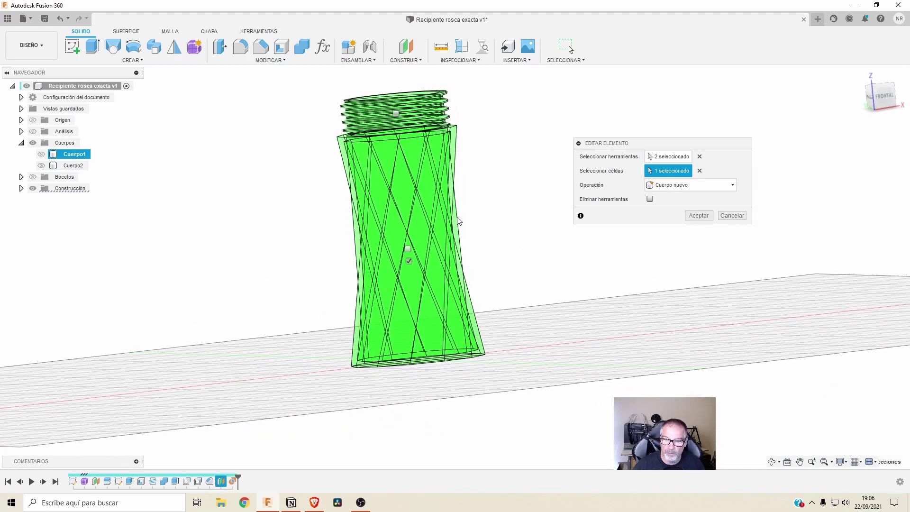
pyautogui.click(408, 248)
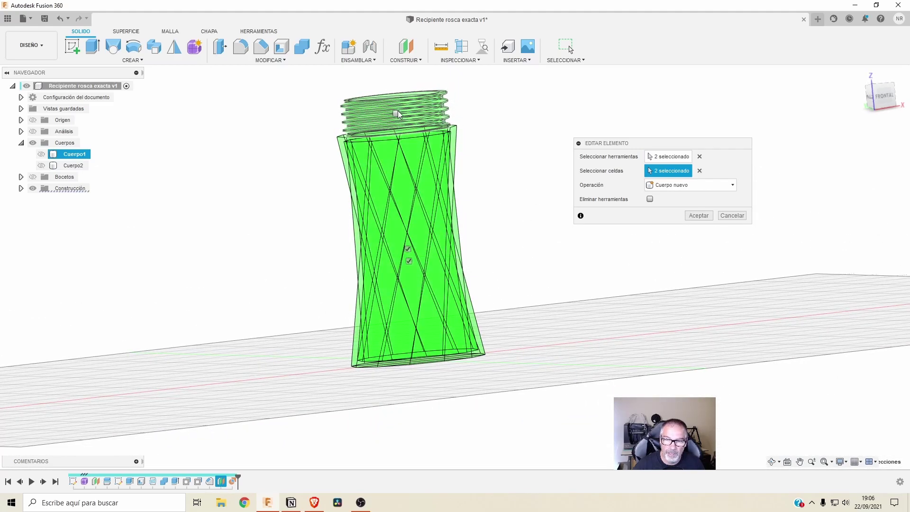
pyautogui.click(699, 216)
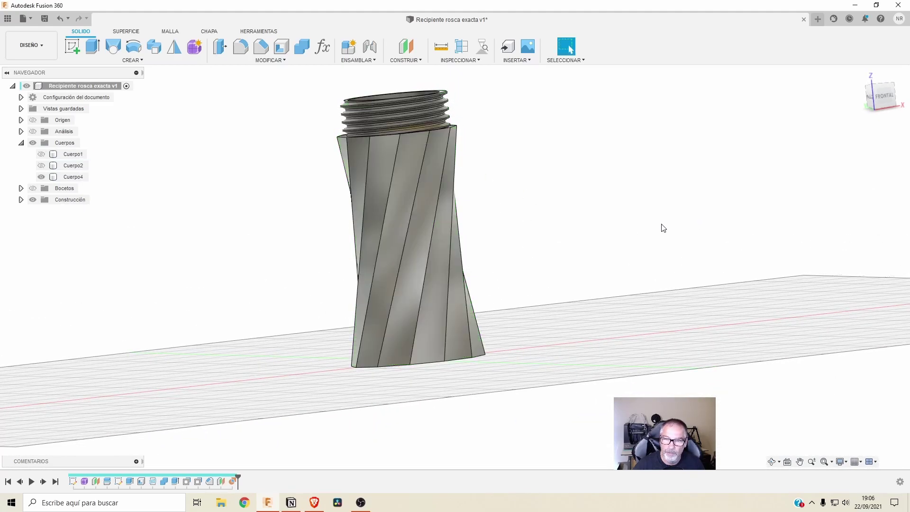
pyautogui.keyDown('shift'); pyautogui.moveTo(663, 228); pyautogui.dragTo(215, 191, button='middle'); pyautogui.keyUp('shift')
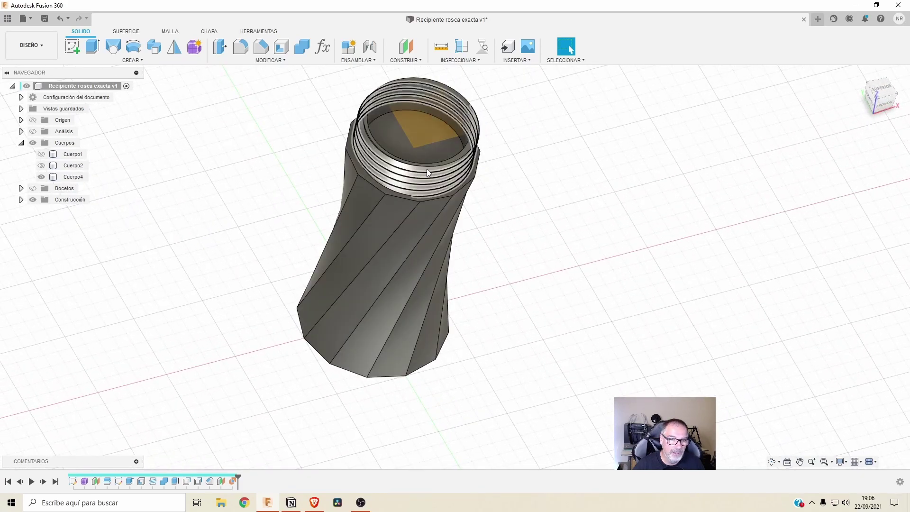
pyautogui.moveTo(426, 169)
pyautogui.keyDown('shift'); pyautogui.mouseDown(button='middle')
pyautogui.moveTo(416, 141)
pyautogui.moveTo(428, 158)
pyautogui.moveTo(430, 225)
pyautogui.moveTo(421, 119)
pyautogui.moveTo(442, 149)
pyautogui.mouseUp(button='middle'); pyautogui.keyUp('shift')
pyautogui.press('F6')
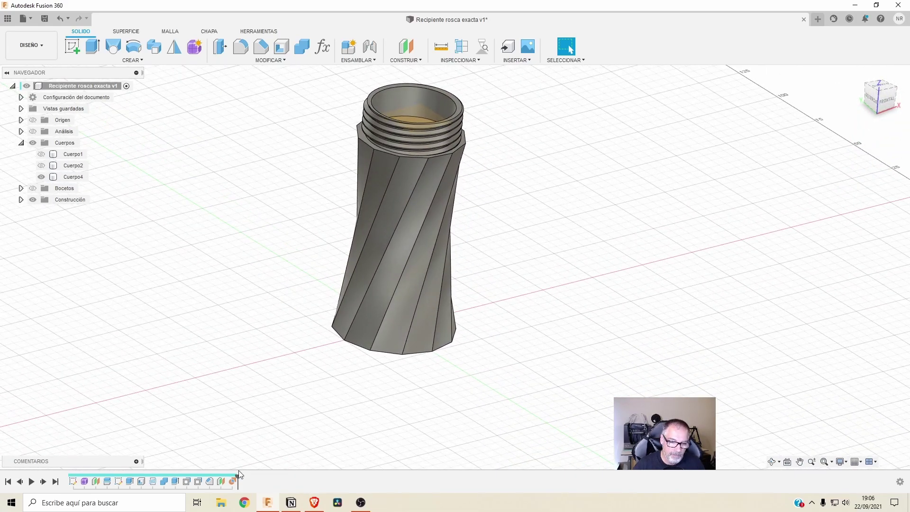
# Step: Remove a cell from the boundary fill, leaving Cuerpo5 without the threaded neck
pyautogui.doubleClick(221, 481)
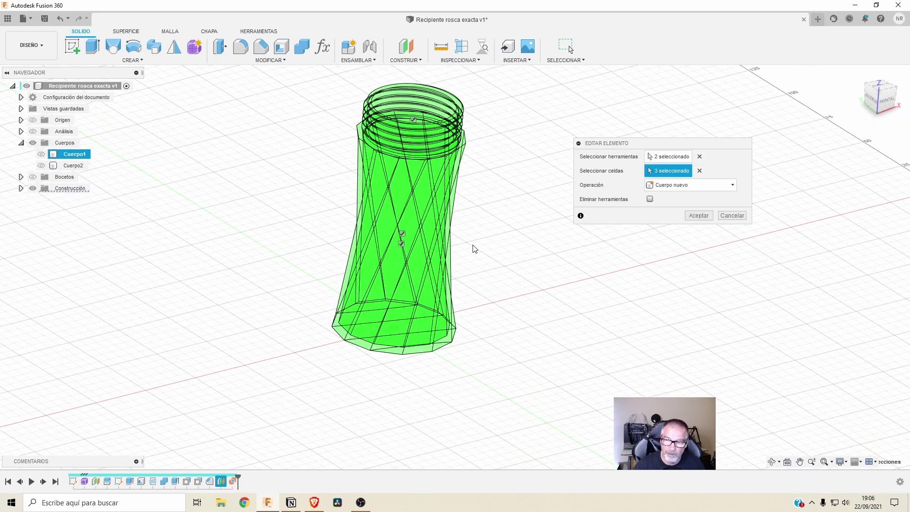
pyautogui.click(402, 244)
pyautogui.click(698, 215)
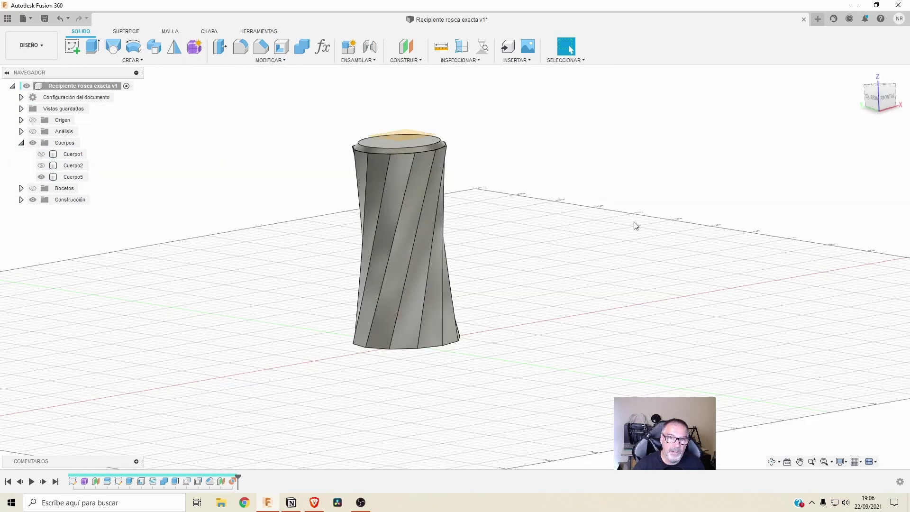
# Step: Apply the Liquido > Agua - Clara appearance to the twisted inner body
pyautogui.press('a')
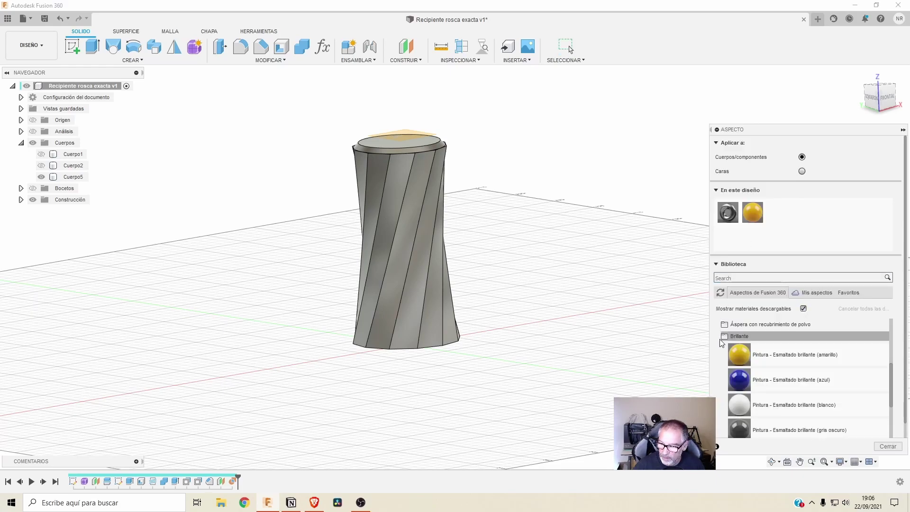
pyautogui.scroll(3, 753, 337)
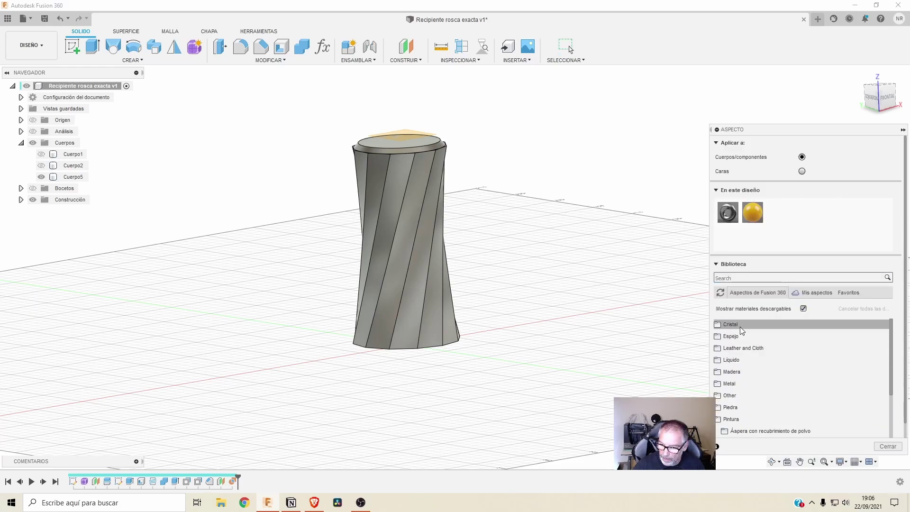
pyautogui.click(735, 361)
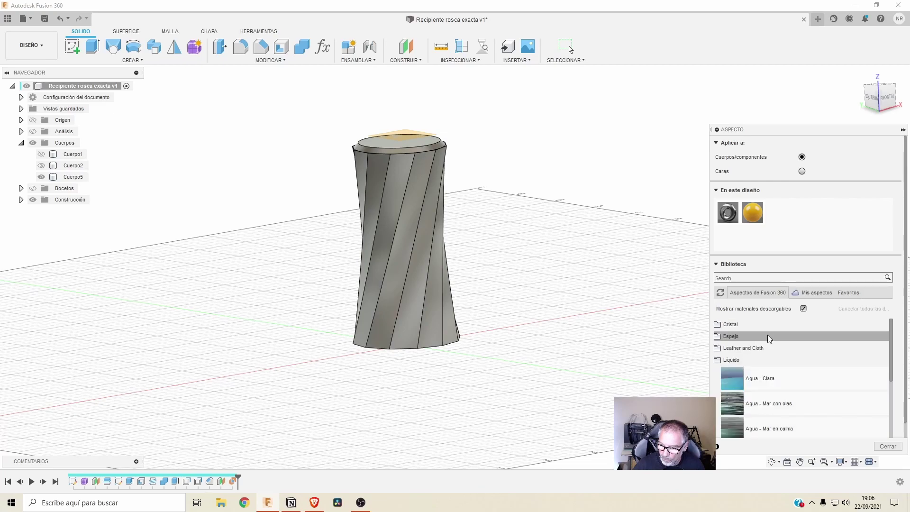
pyautogui.scroll(-1, 767, 334)
pyautogui.scroll(1, 767, 333)
pyautogui.scroll(2, 753, 339)
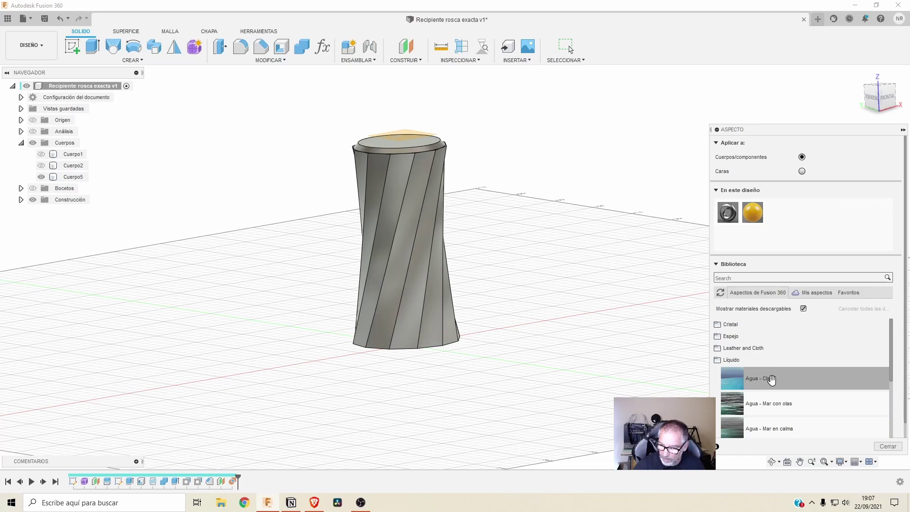
pyautogui.moveTo(768, 379)
pyautogui.mouseDown()
pyautogui.moveTo(457, 227)
pyautogui.moveTo(428, 237)
pyautogui.mouseUp()
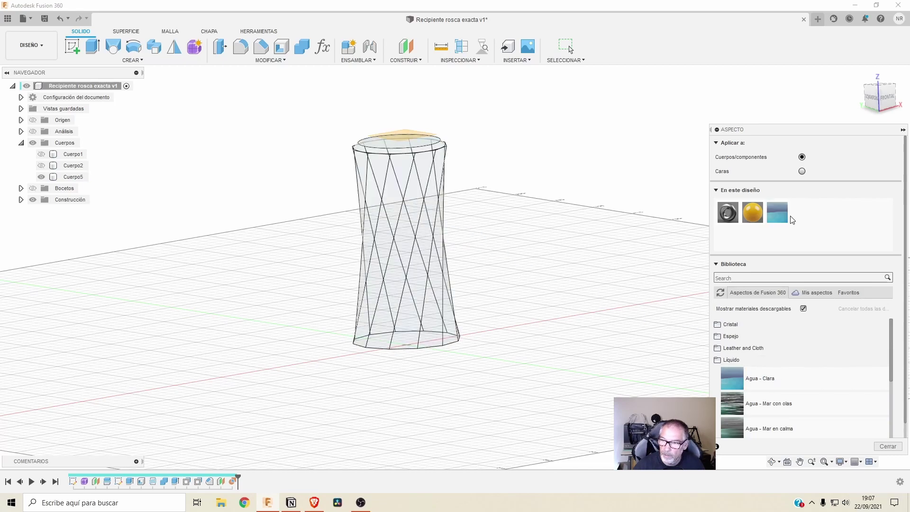
# Step: Edit the water appearance's colour from cyan to a warm orange amber
pyautogui.rightClick(777, 212)
pyautogui.click(818, 223)
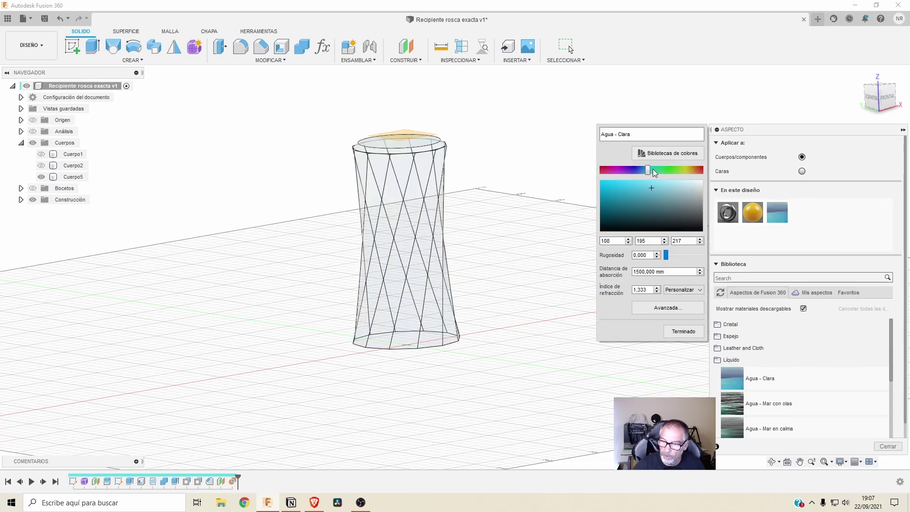
pyautogui.moveTo(649, 169); pyautogui.dragTo(695, 171)
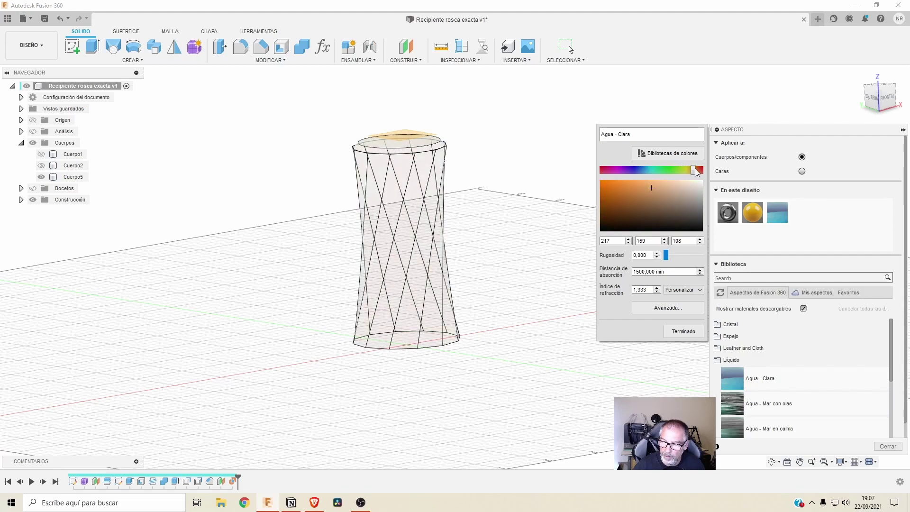
pyautogui.click(683, 331)
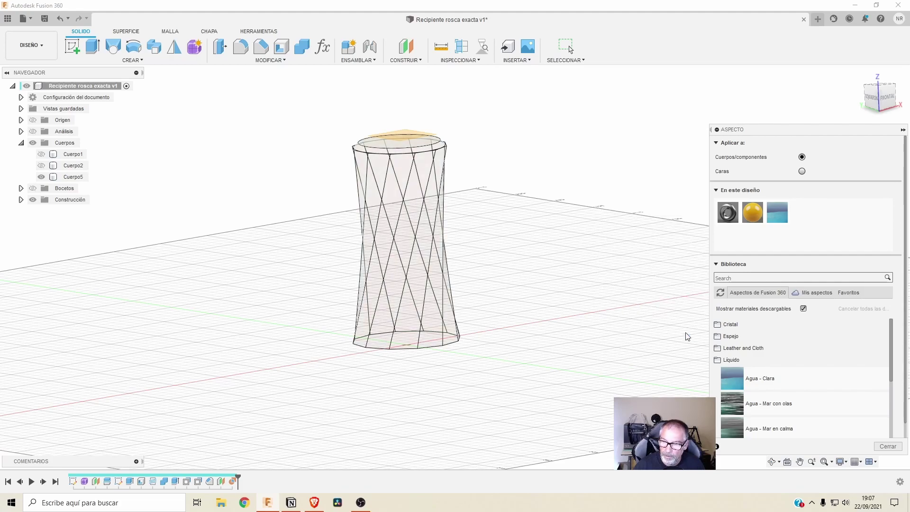
# Step: Show Cuerpo1 and Cuerpo2 again and find the Cristal > Densidad del color glass appearances
pyautogui.click(42, 154)
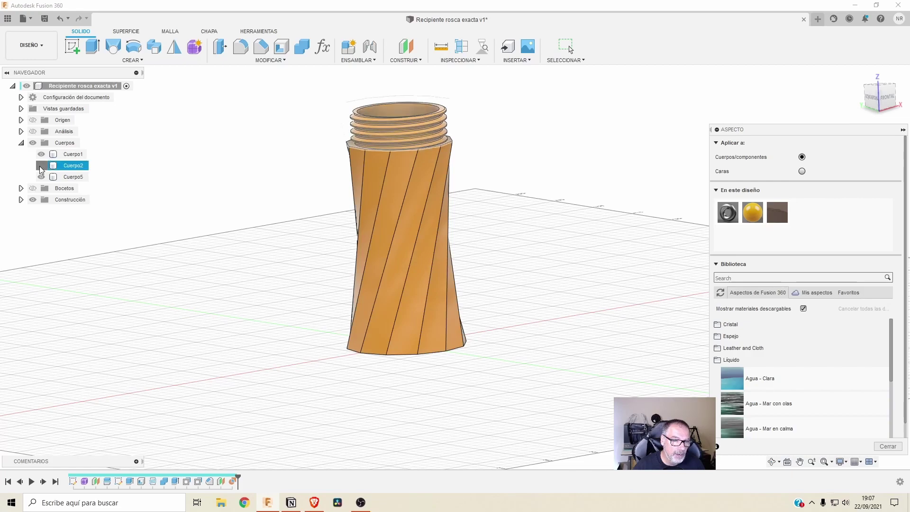
pyautogui.click(744, 328)
pyautogui.click(744, 336)
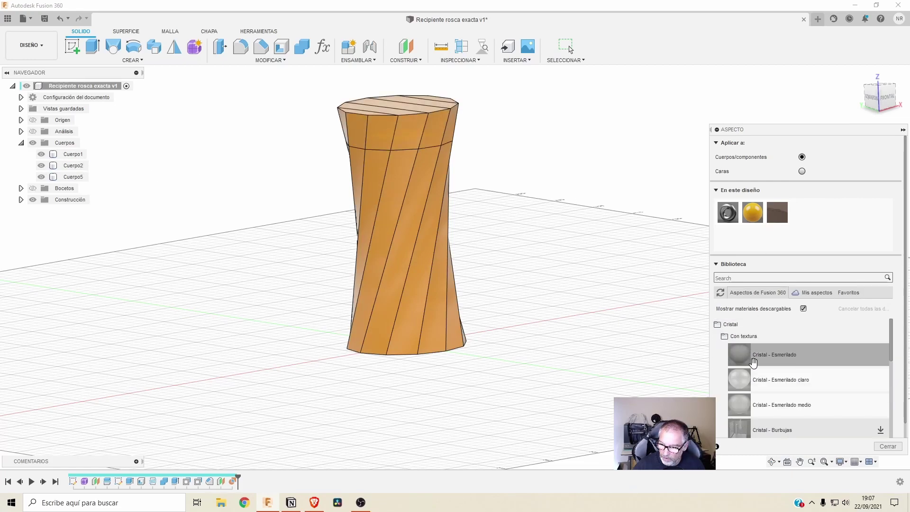
pyautogui.scroll(-3, 753, 361)
pyautogui.scroll(3, 754, 363)
pyautogui.click(735, 336)
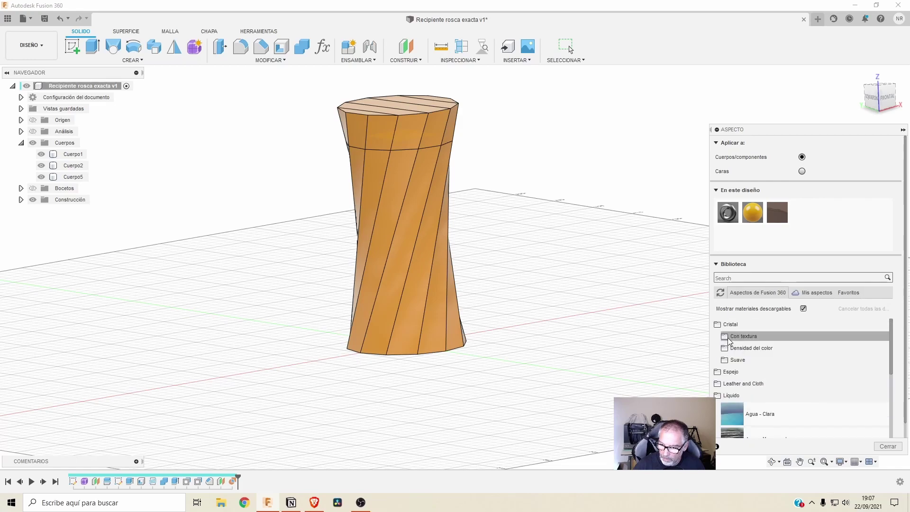
pyautogui.click(729, 354)
pyautogui.scroll(-1, 742, 354)
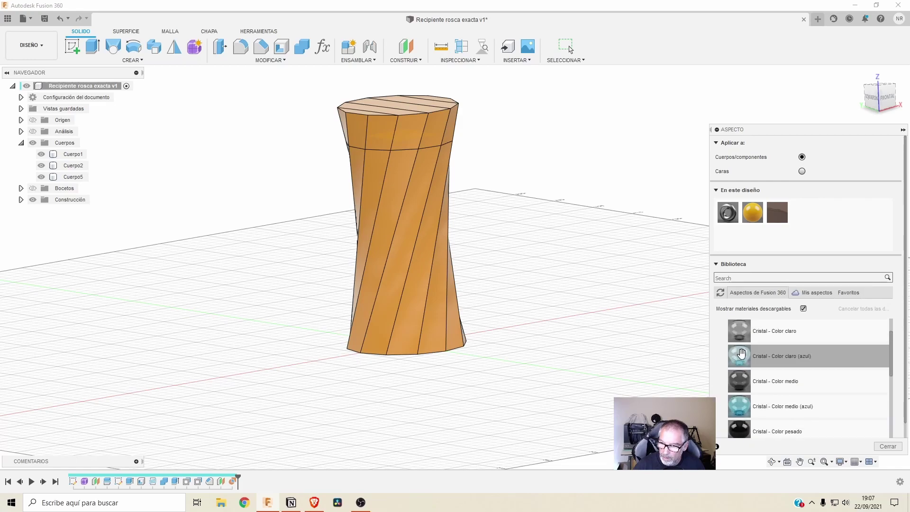
# Step: Apply Cristal - Color claro (azul) to both bodies and orbit to a low front view
pyautogui.moveTo(753, 355); pyautogui.dragTo(466, 308)
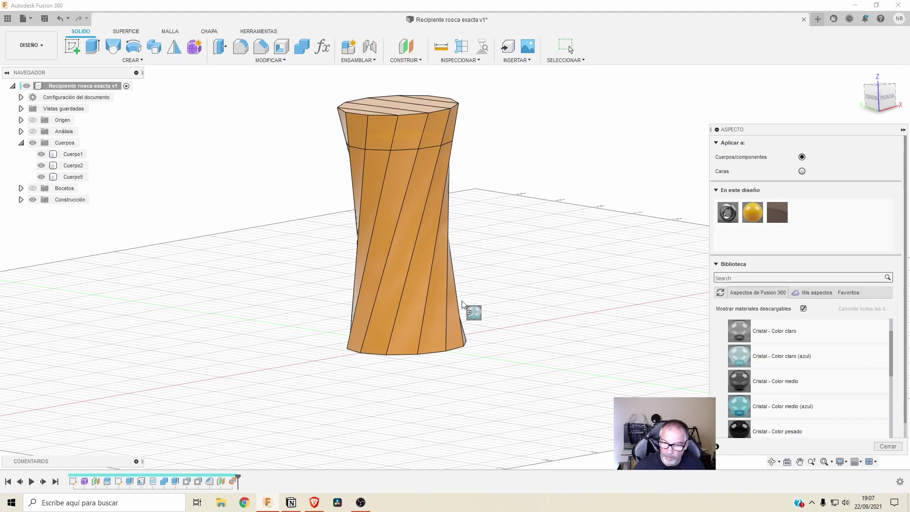
pyautogui.moveTo(754, 354); pyautogui.dragTo(451, 158)
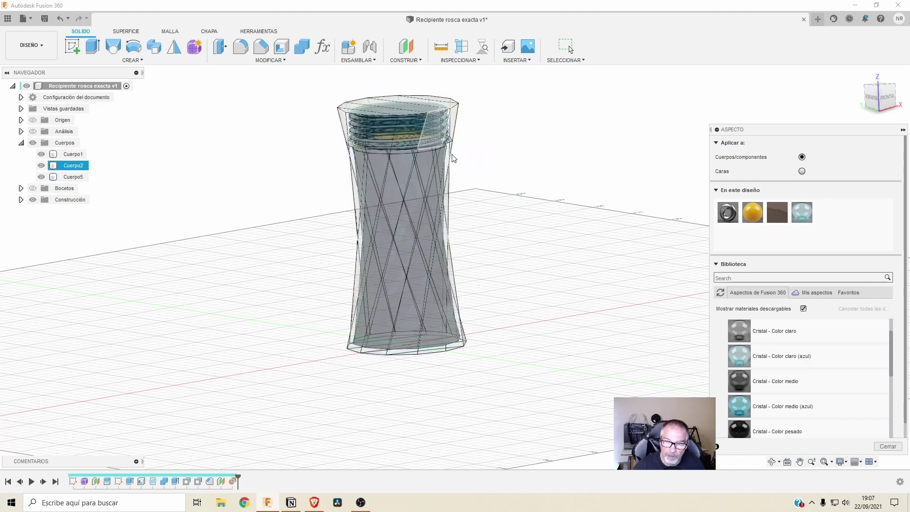
pyautogui.click(894, 448)
pyautogui.moveTo(565, 240)
pyautogui.keyDown('shift'); pyautogui.mouseDown(button='middle')
pyautogui.moveTo(426, 180)
pyautogui.moveTo(166, 109)
pyautogui.mouseUp(button='middle'); pyautogui.keyUp('shift')
pyautogui.click(31, 45)
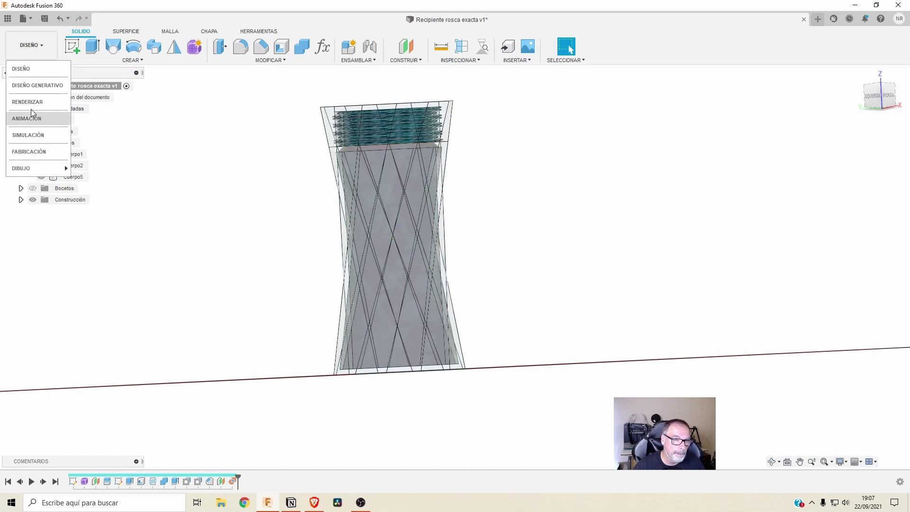
# Step: Switch to the Renderizar workspace and run an in-canvas render of the blue glass container
pyautogui.click(33, 116)
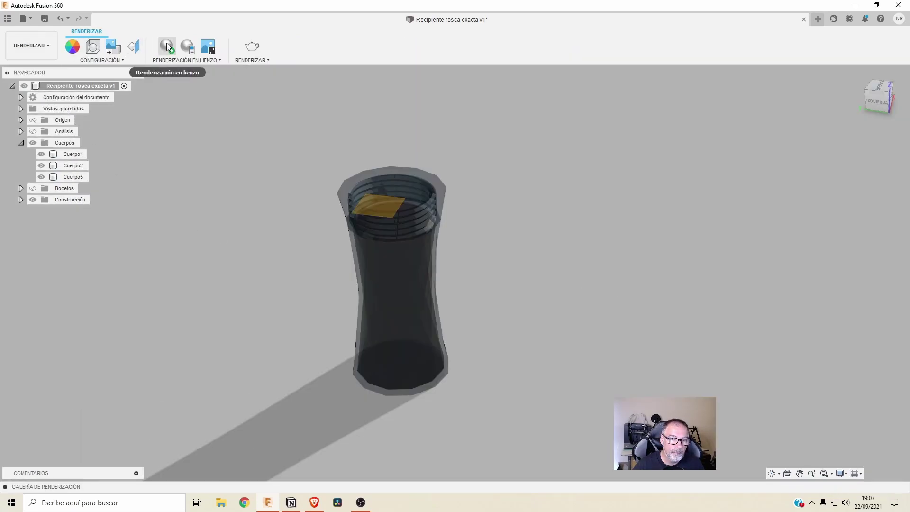
pyautogui.click(167, 47)
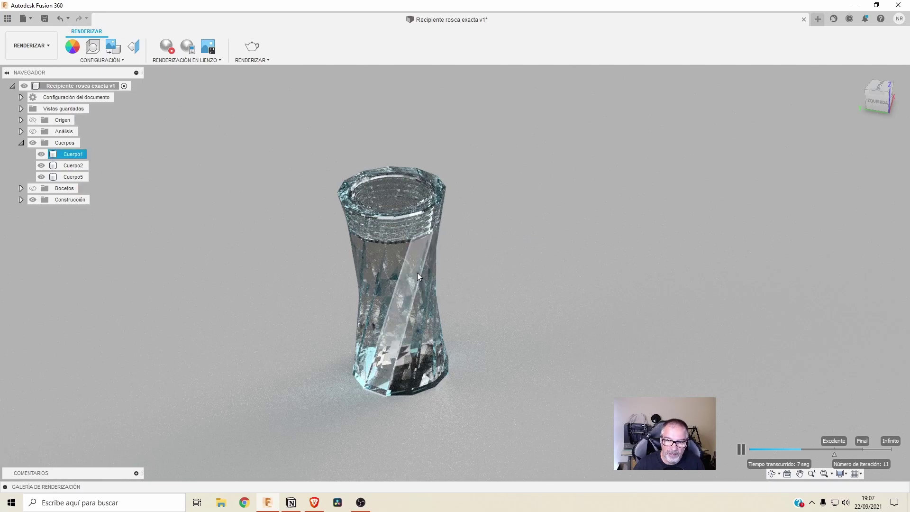
pyautogui.click(394, 360)
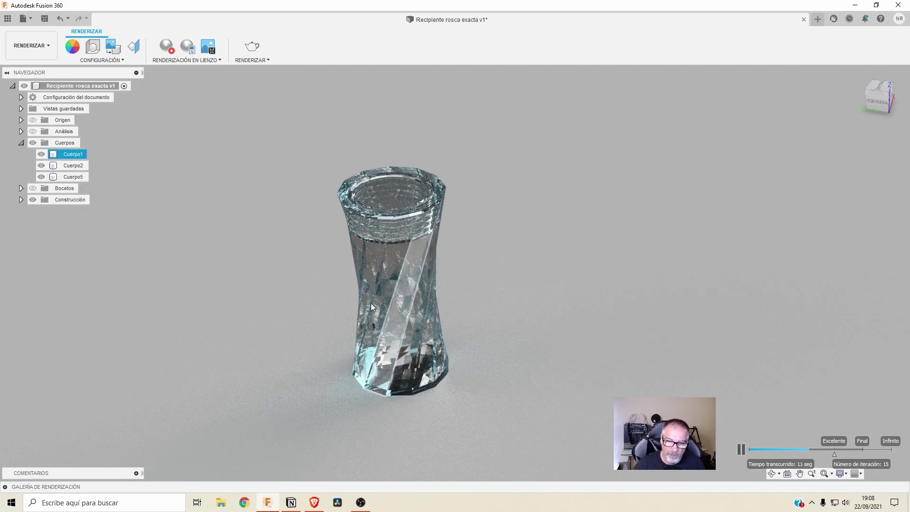
pyautogui.click(539, 297)
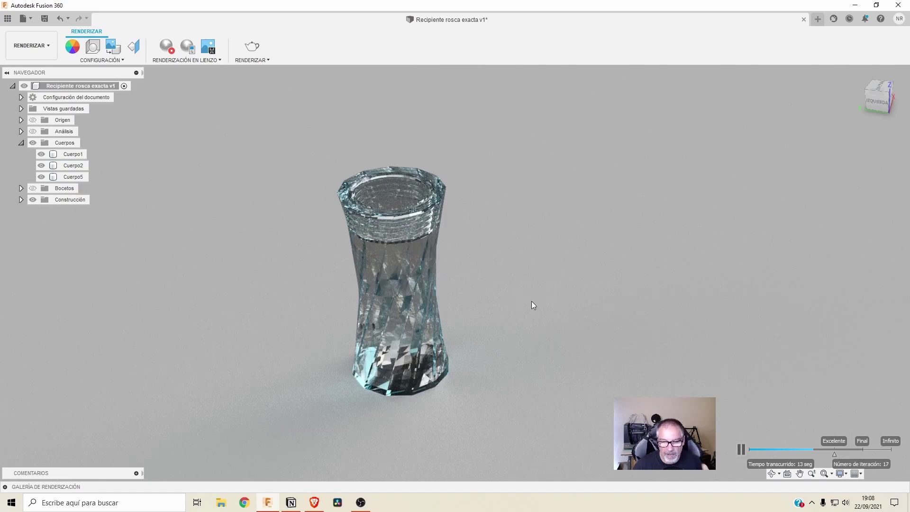
pyautogui.click(402, 258)
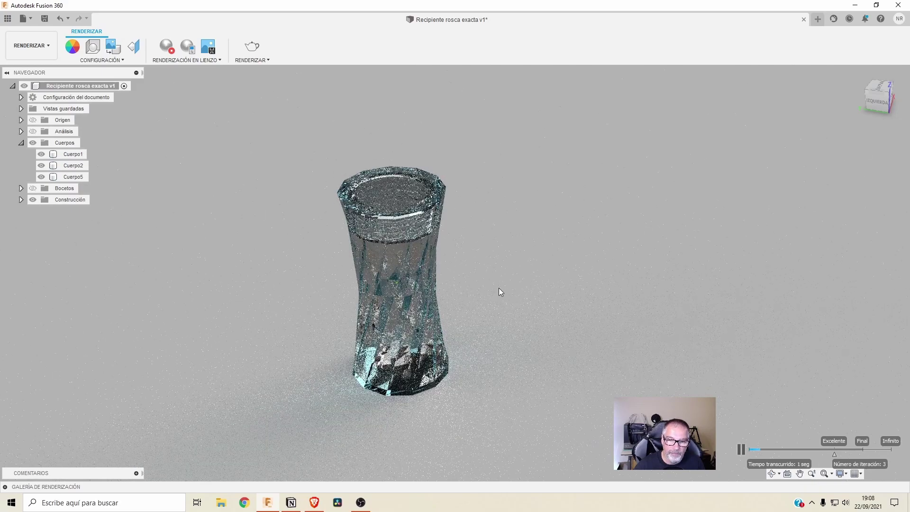
pyautogui.click(416, 254)
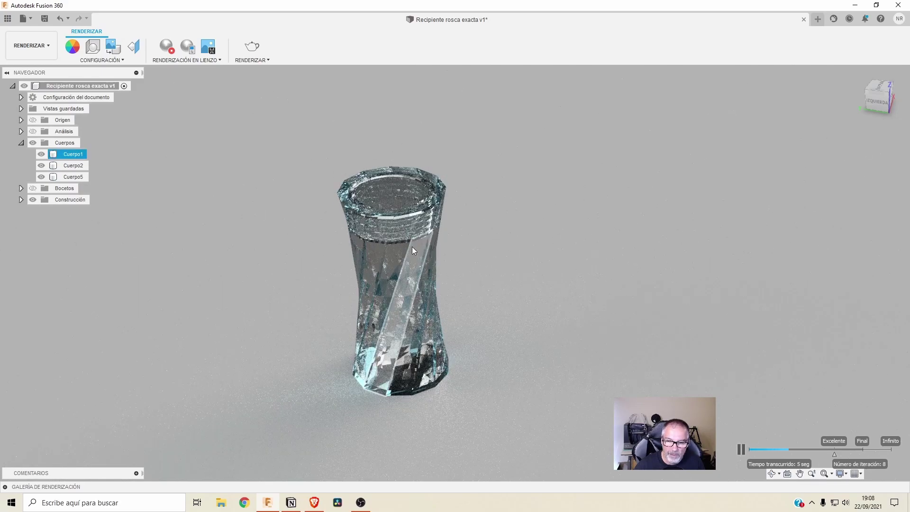